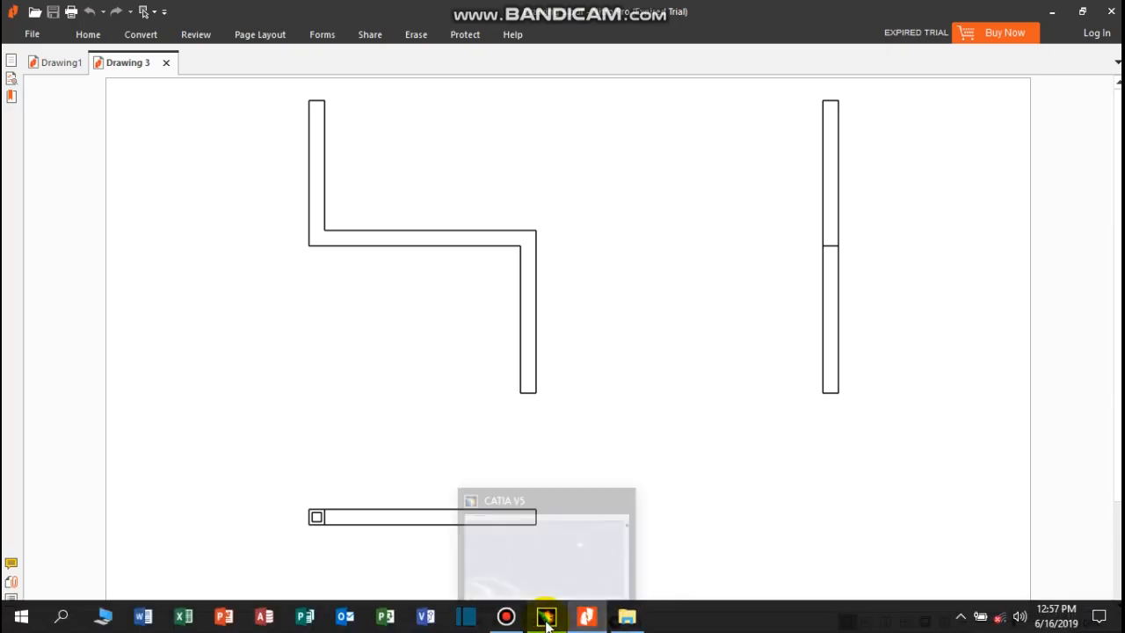
- Switch to CATIA V5, create a new Part Design part named RHS and open a sketch on the xy plane
click(546, 618)
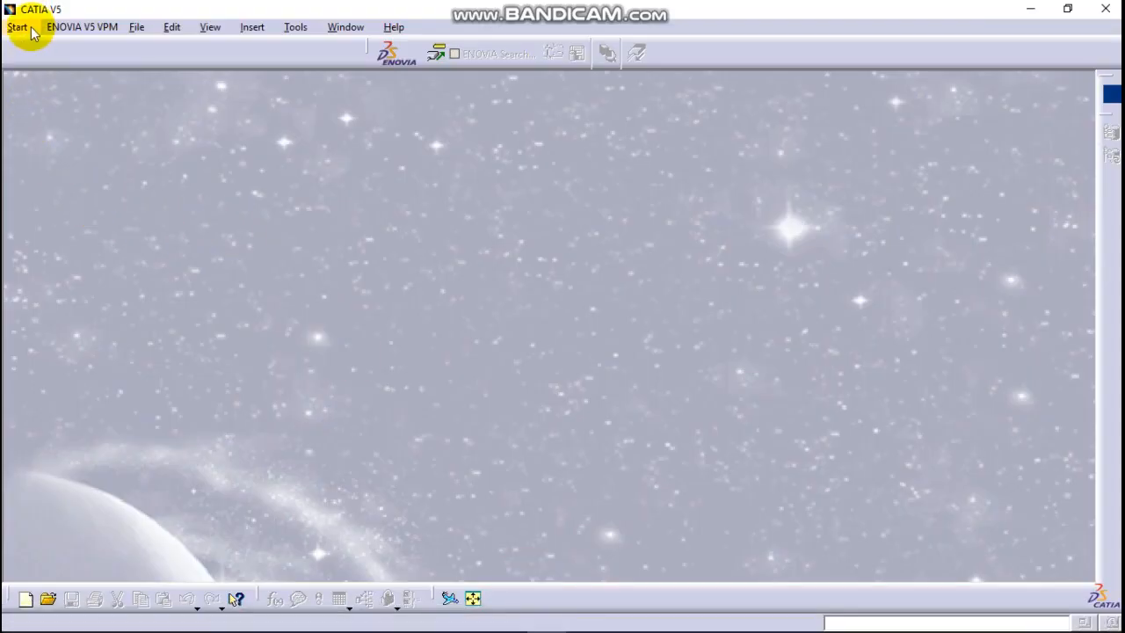
click(18, 27)
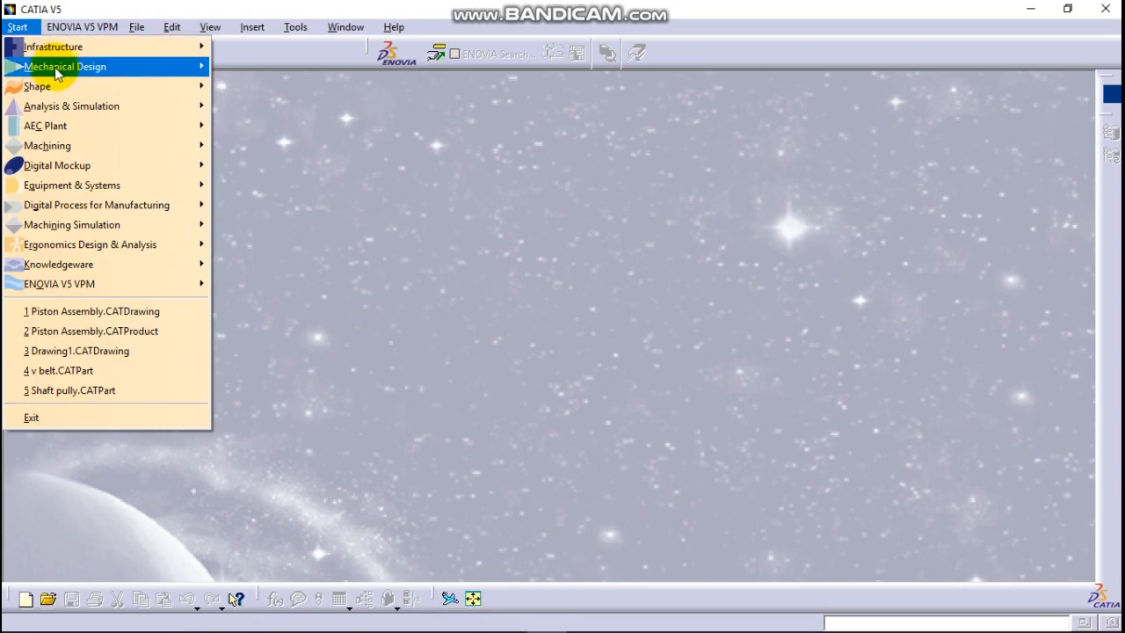
mouse_move(164, 65)
click(274, 68)
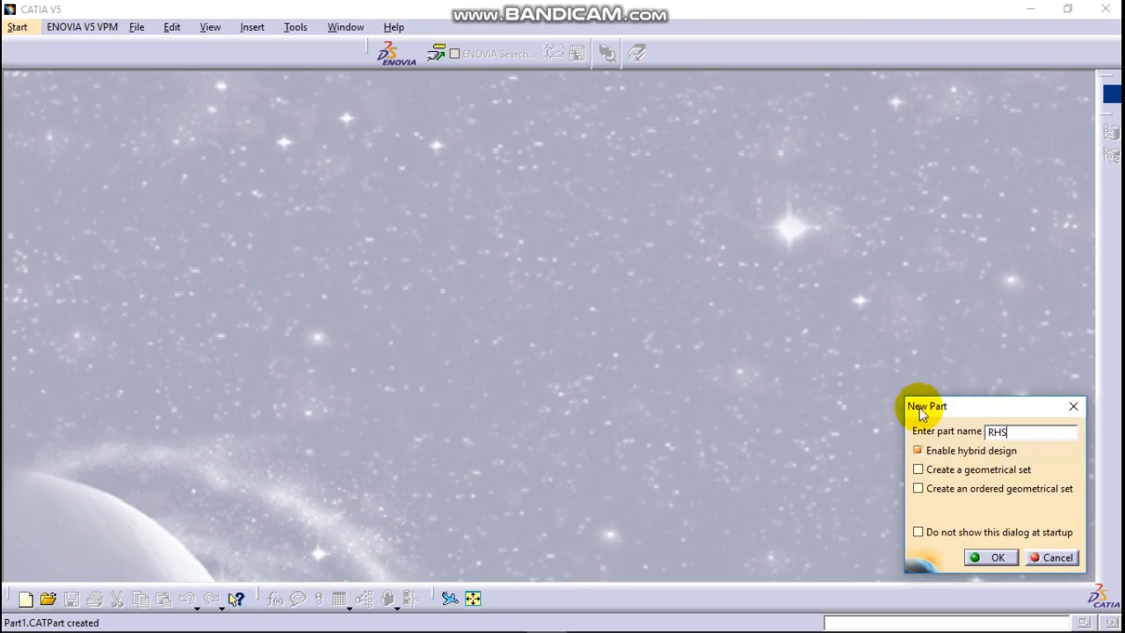
click(989, 556)
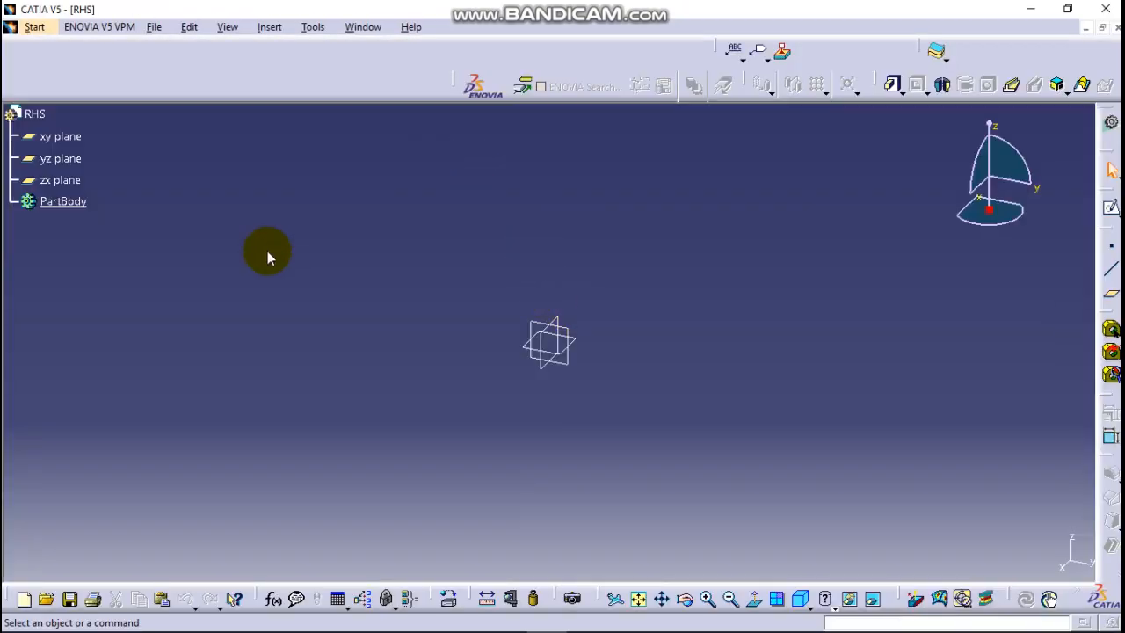
click(60, 136)
click(1112, 213)
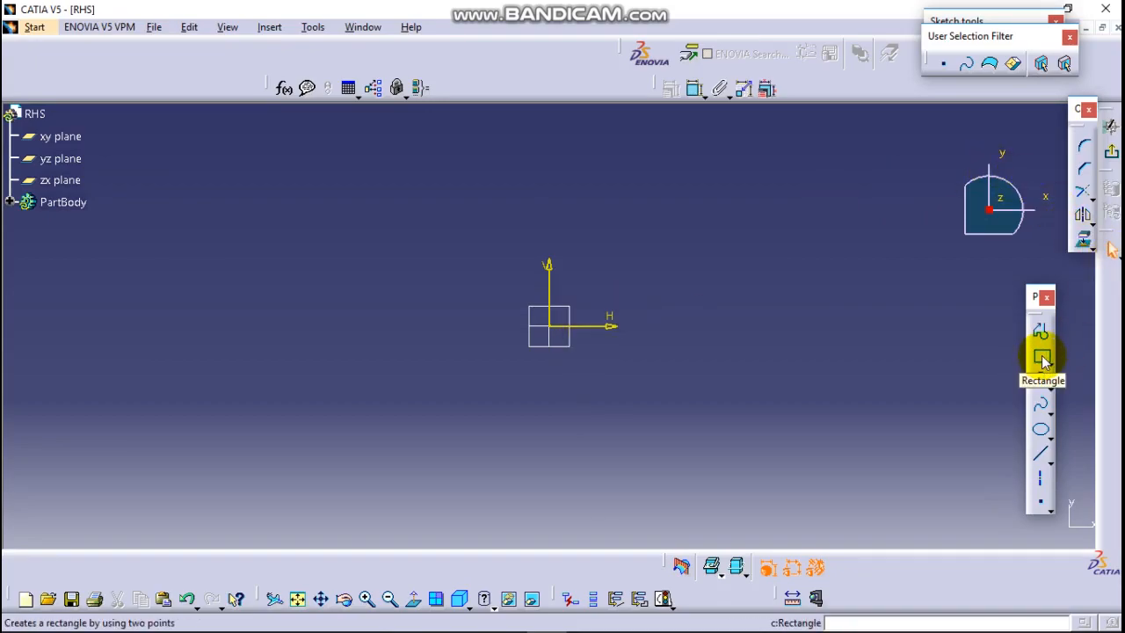
- Examine the stepped bar shape in Drawing 3.pdf in Nitro Pro and return to CATIA V5
mouse_move(550, 624)
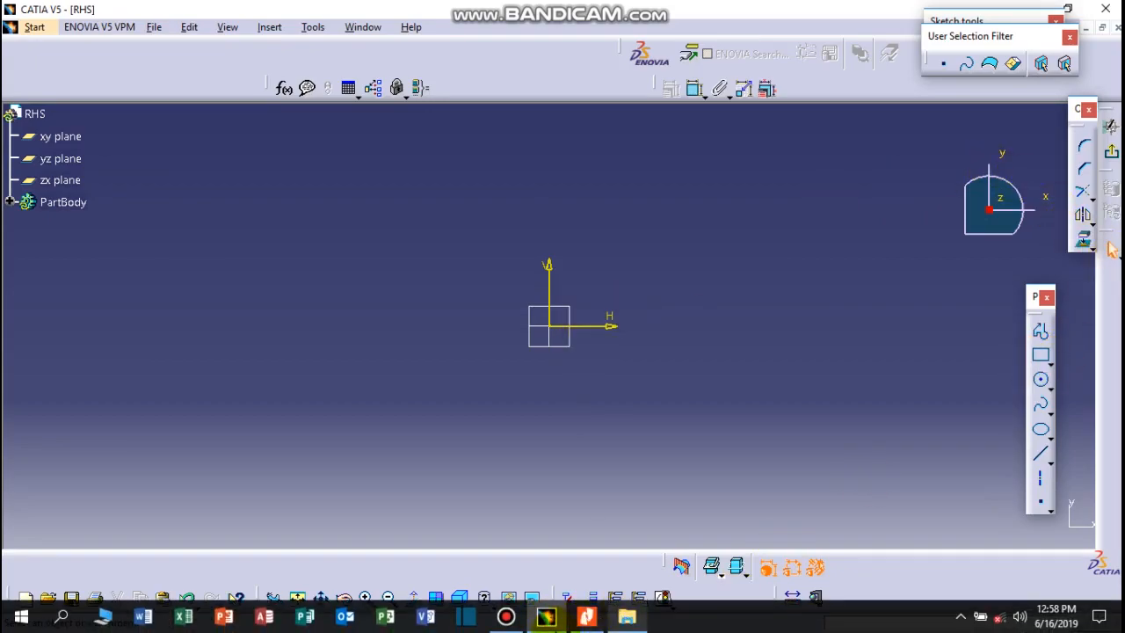
mouse_move(583, 618)
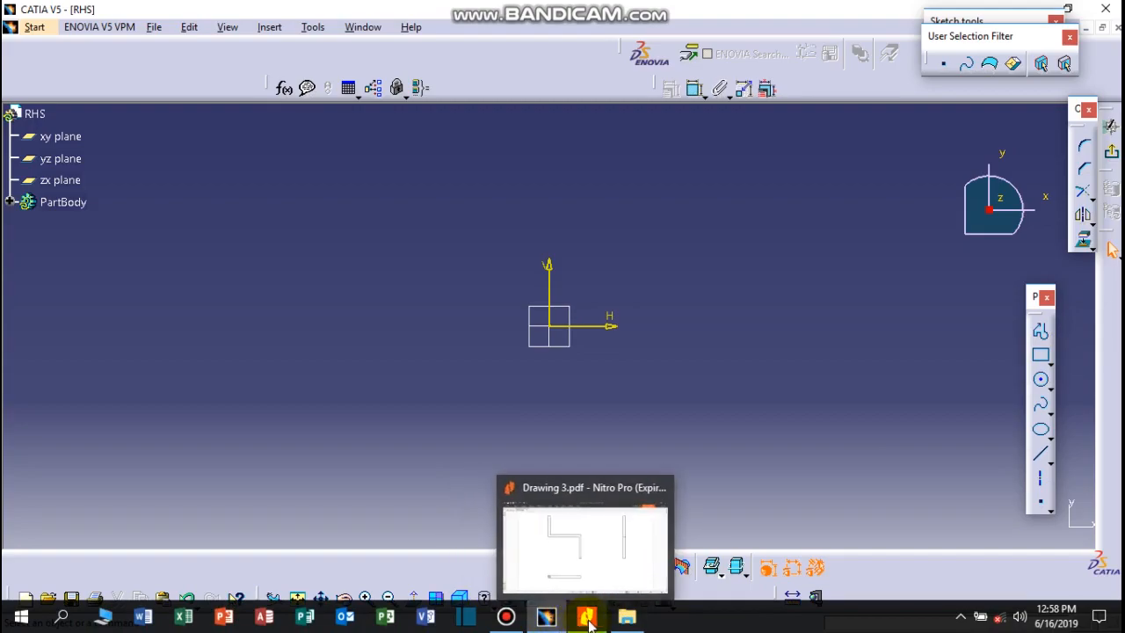
click(598, 571)
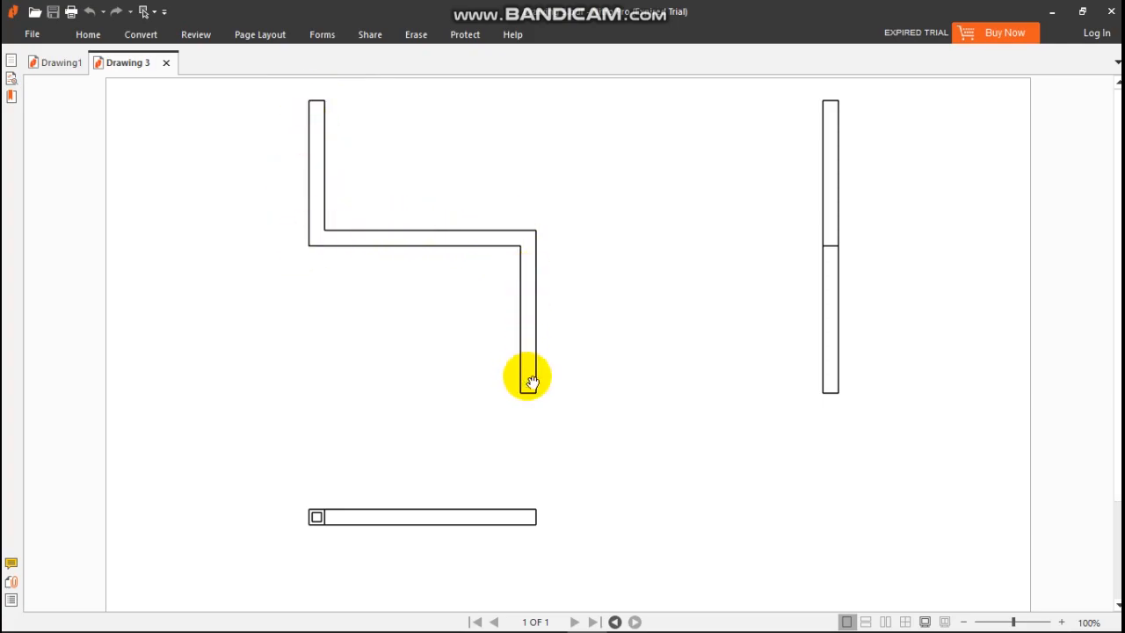
mouse_move(661, 625)
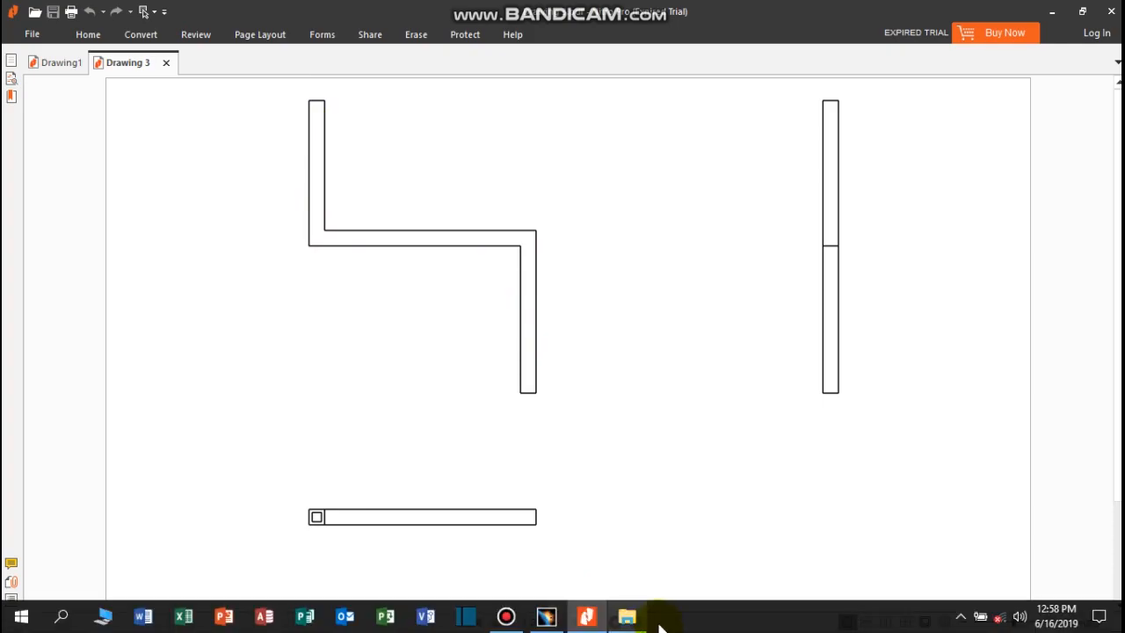
click(546, 616)
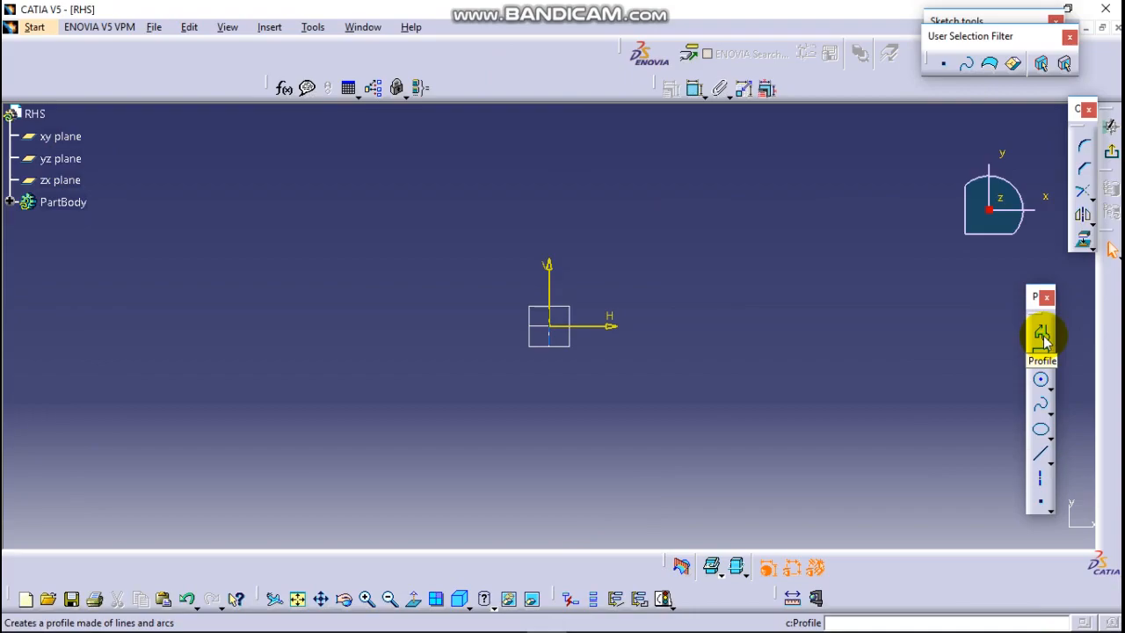
- Sketch an open stepped profile from the upper V axis down to the origin, along the H axis and vertically down, and exit the sketch
click(1041, 336)
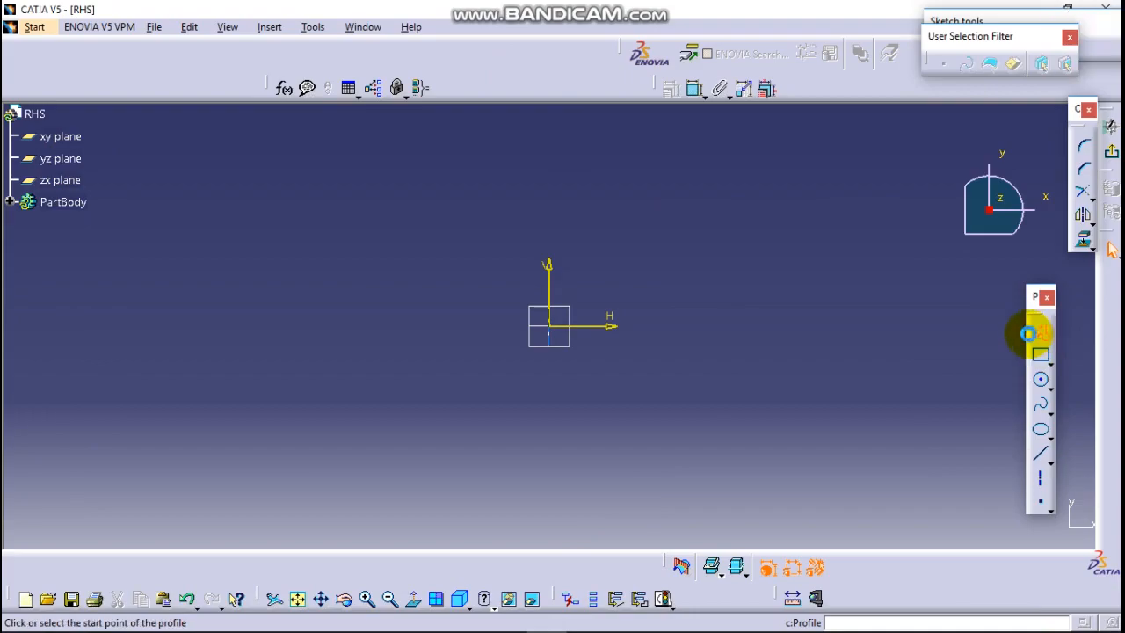
click(551, 121)
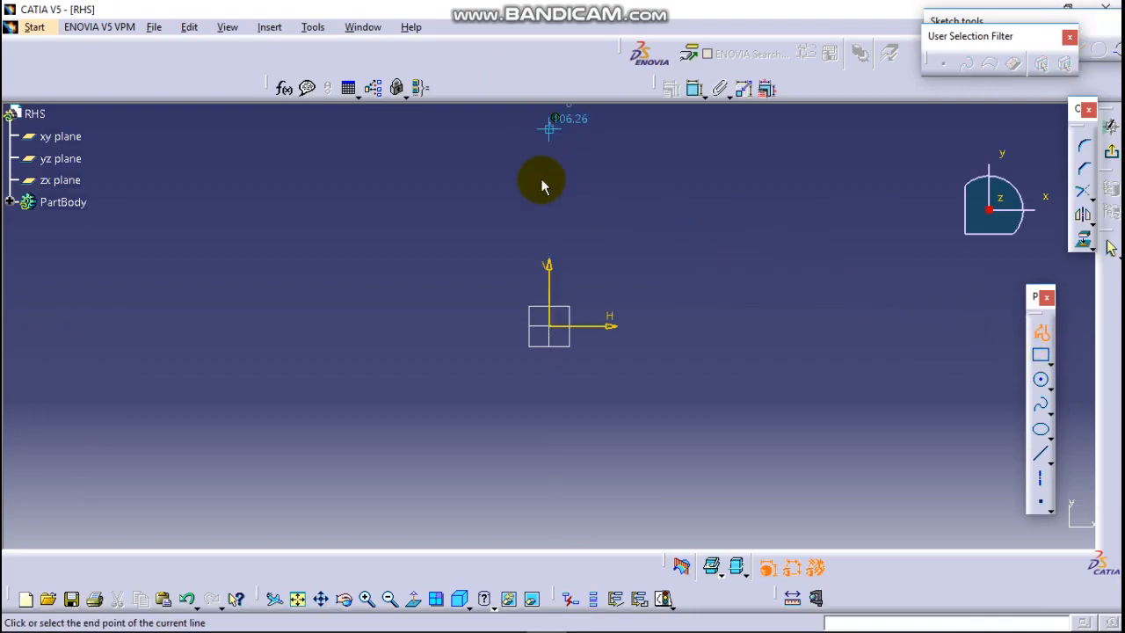
click(552, 328)
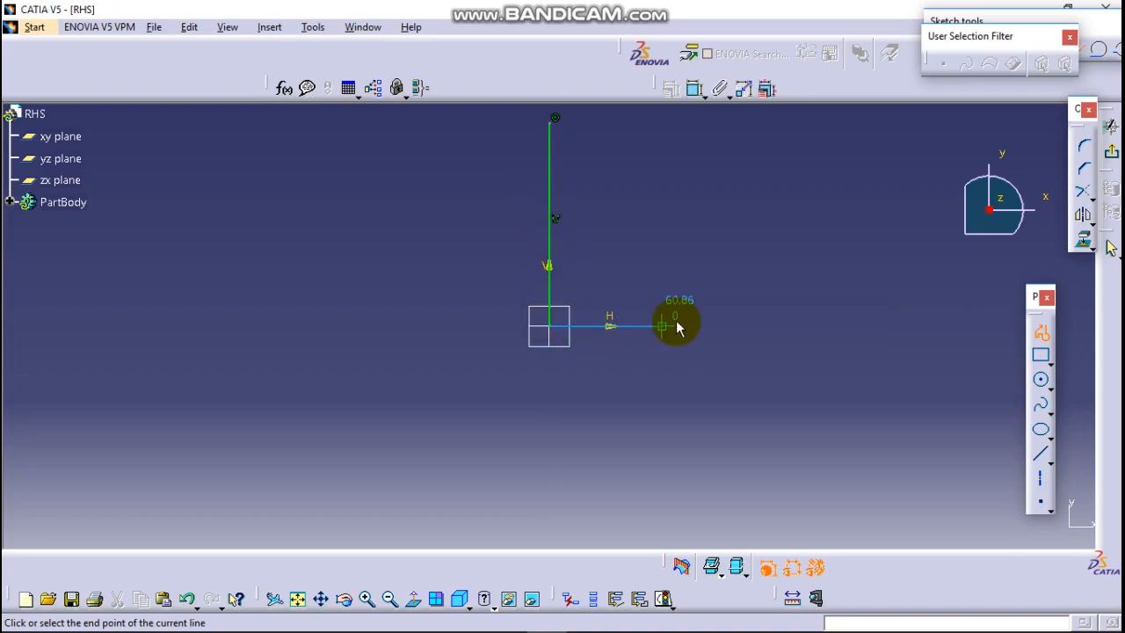
click(795, 327)
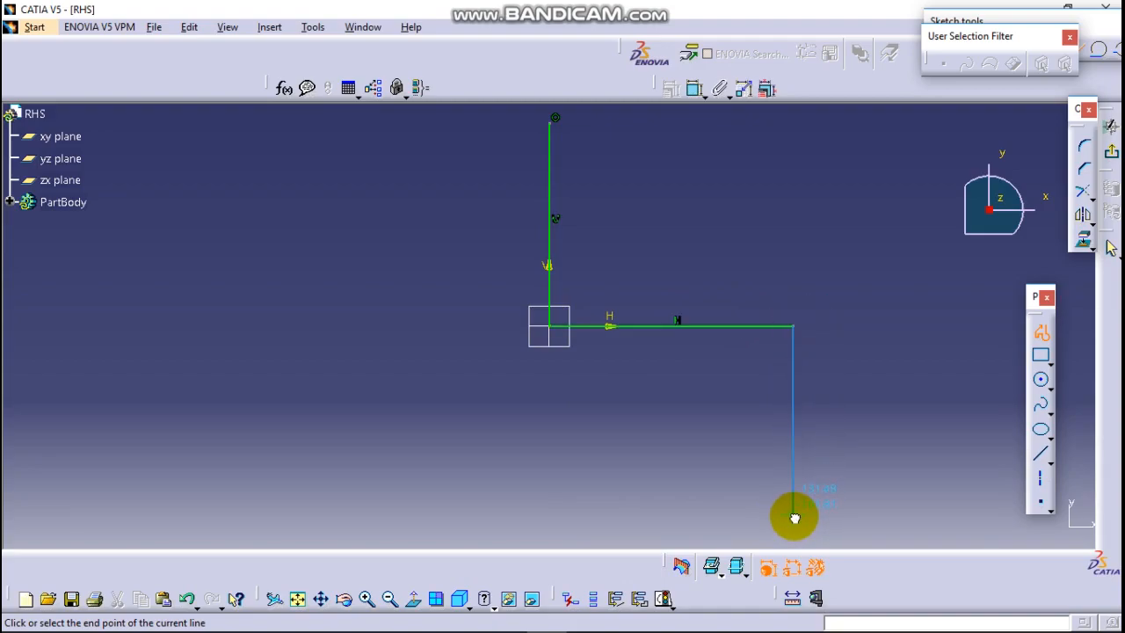
click(794, 517)
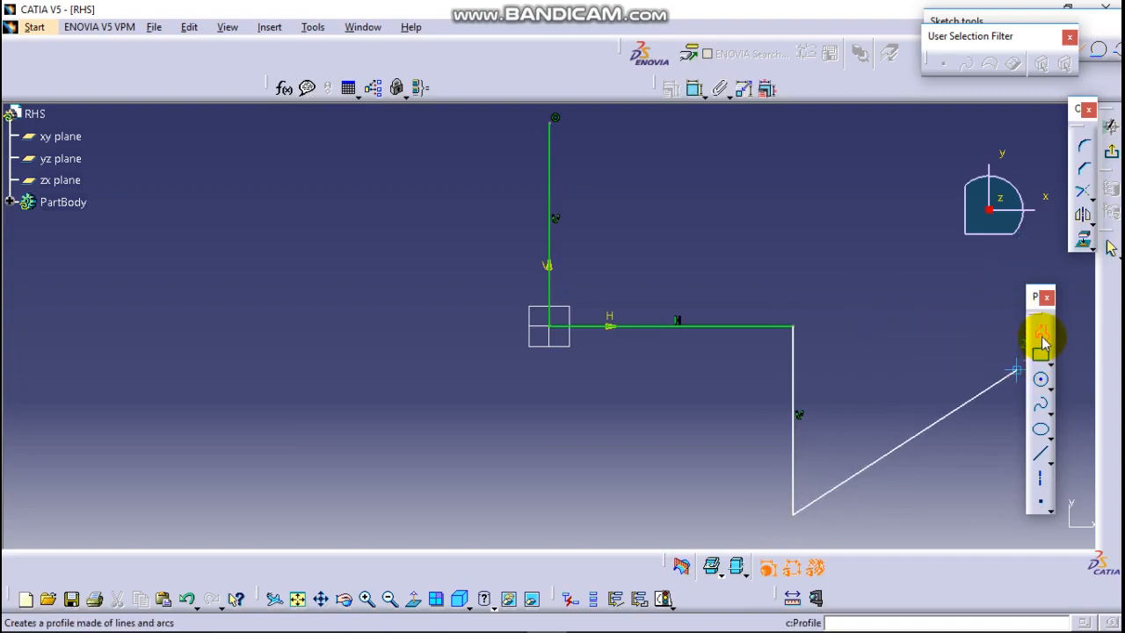
click(1042, 335)
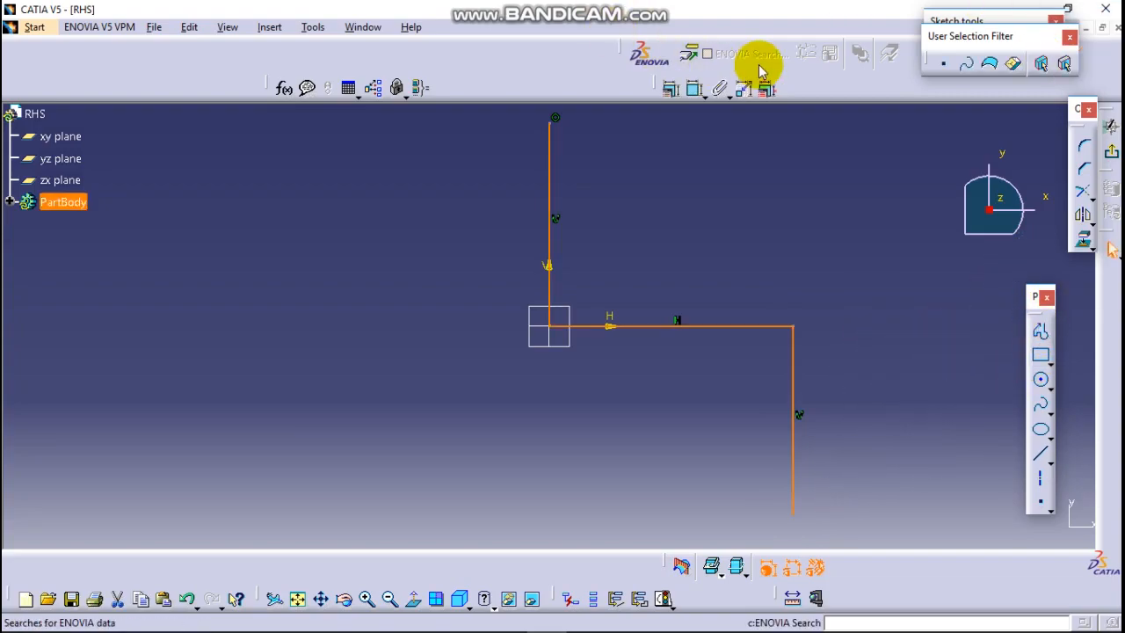
click(1112, 158)
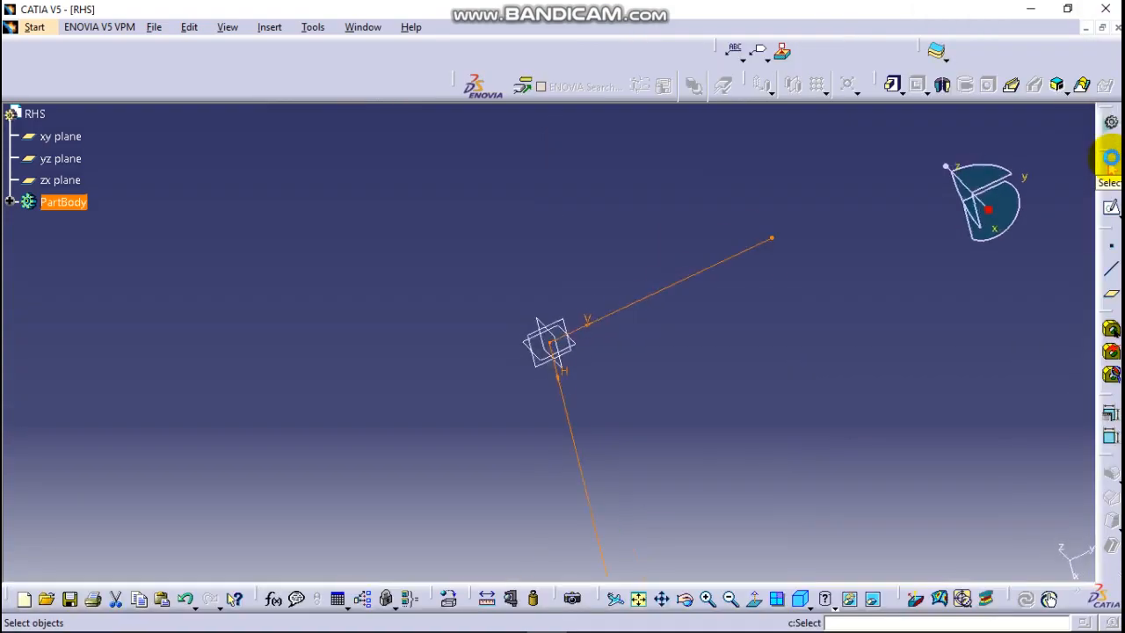
- Create a plane normal to the sketched profile at the free endpoint of its V-axis segment
click(1112, 295)
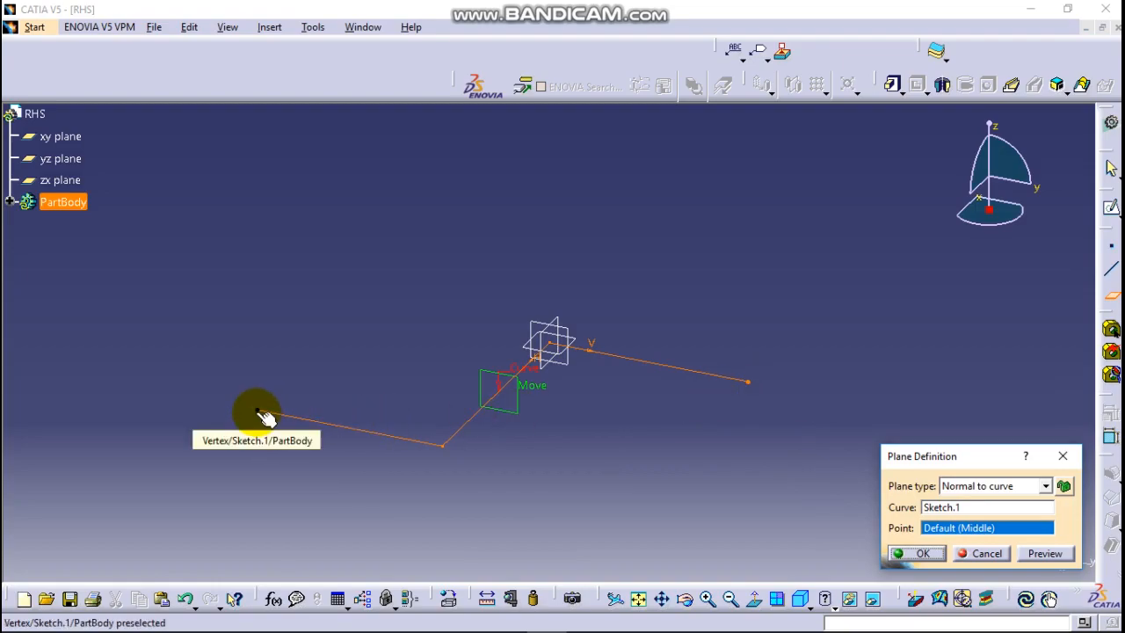
click(756, 388)
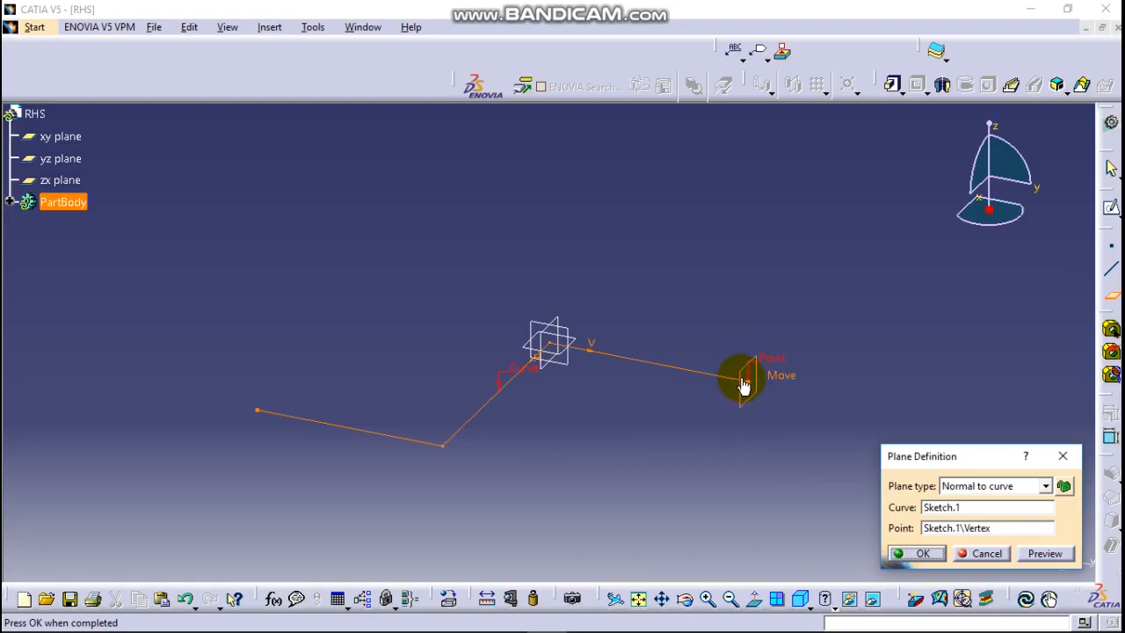
click(918, 553)
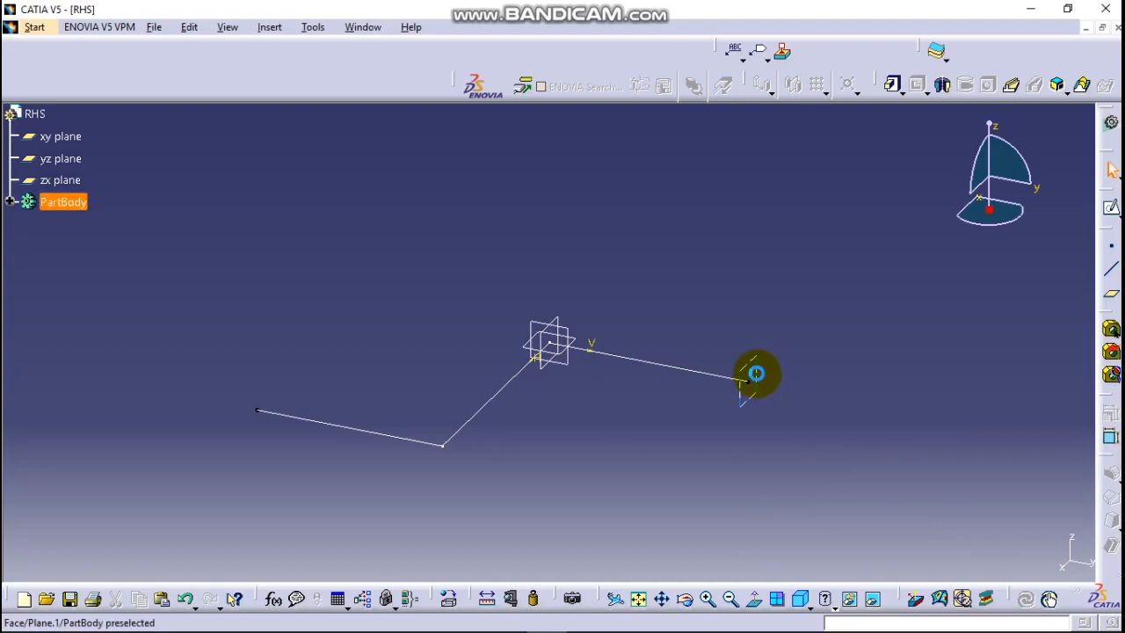
- Open a sketch on the new plane at the end of the path
click(756, 373)
click(1110, 208)
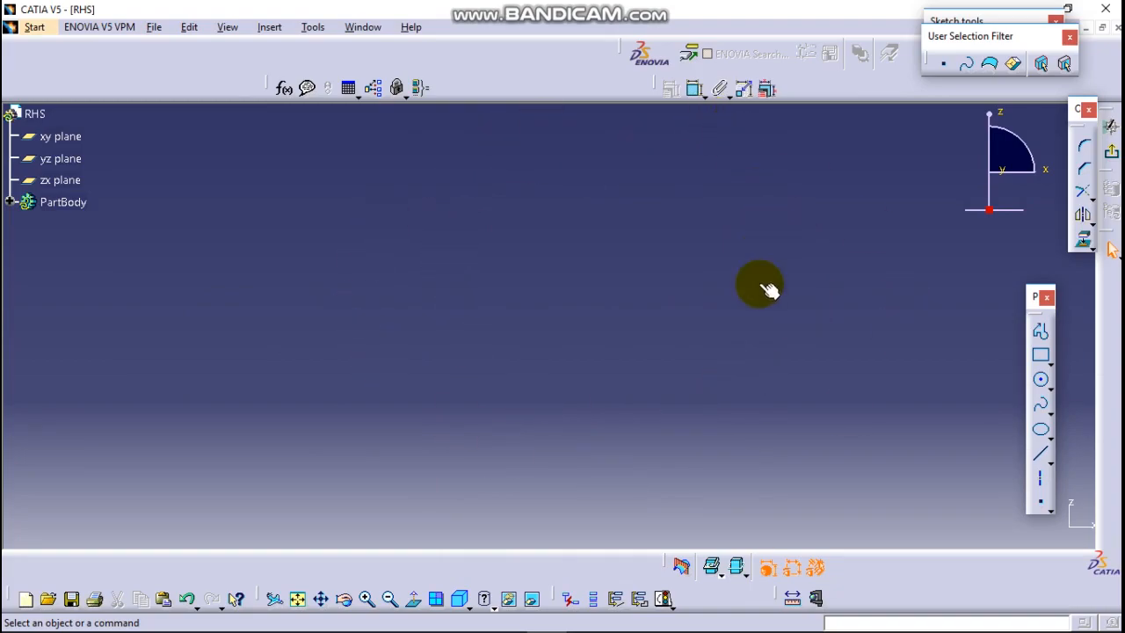
click(298, 599)
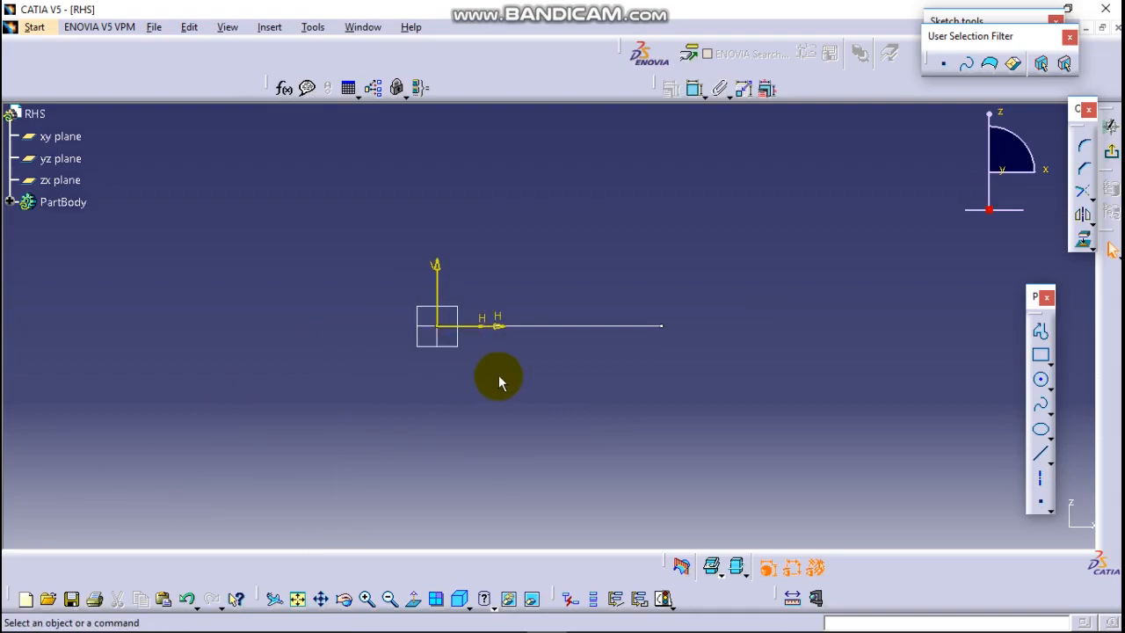
middle_drag(617, 364, 610, 377)
mouse_move(796, 304)
middle_down()
mouse_move(667, 402)
mouse_move(679, 382)
middle_up()
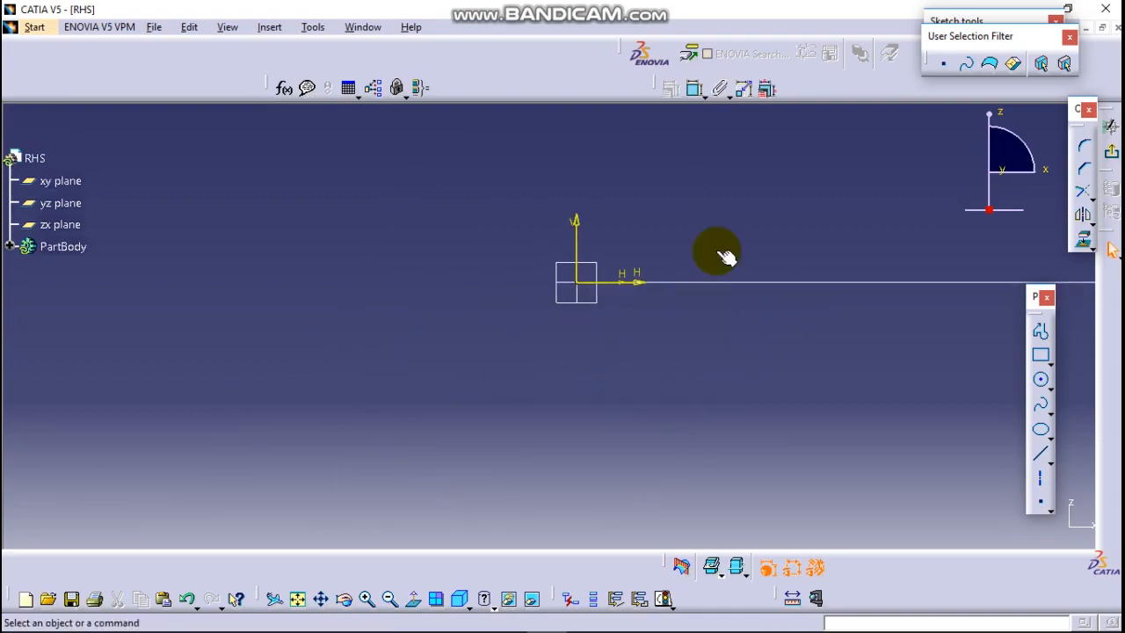
- Examine the hollow square cross-section in the Nitro Pro drawing and return to CATIA V5
mouse_move(630, 629)
click(579, 623)
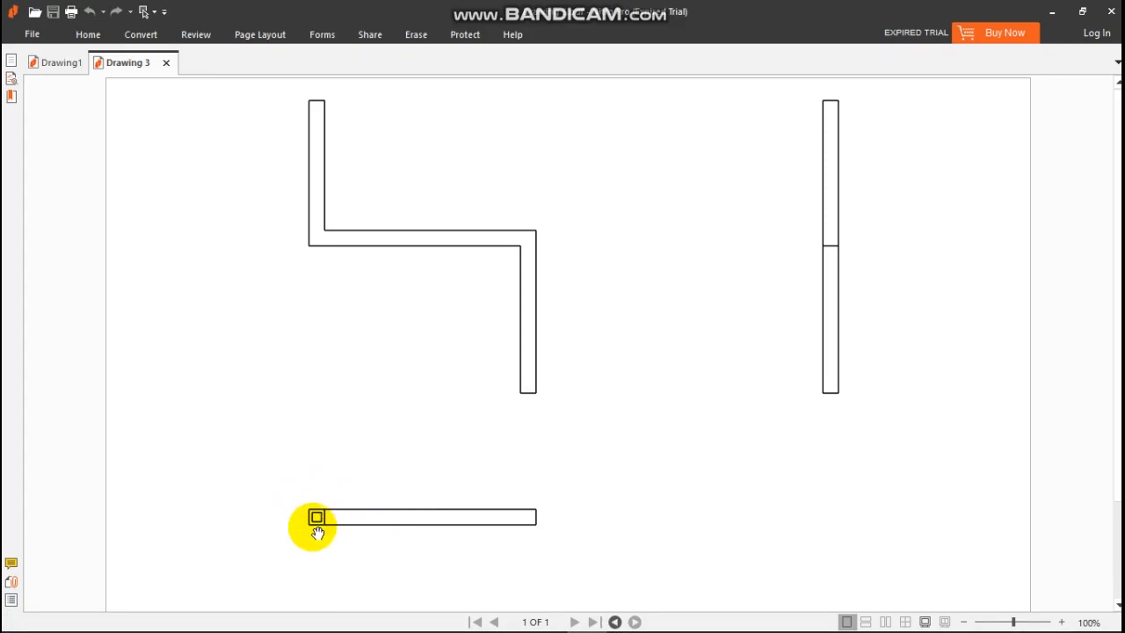
mouse_move(580, 628)
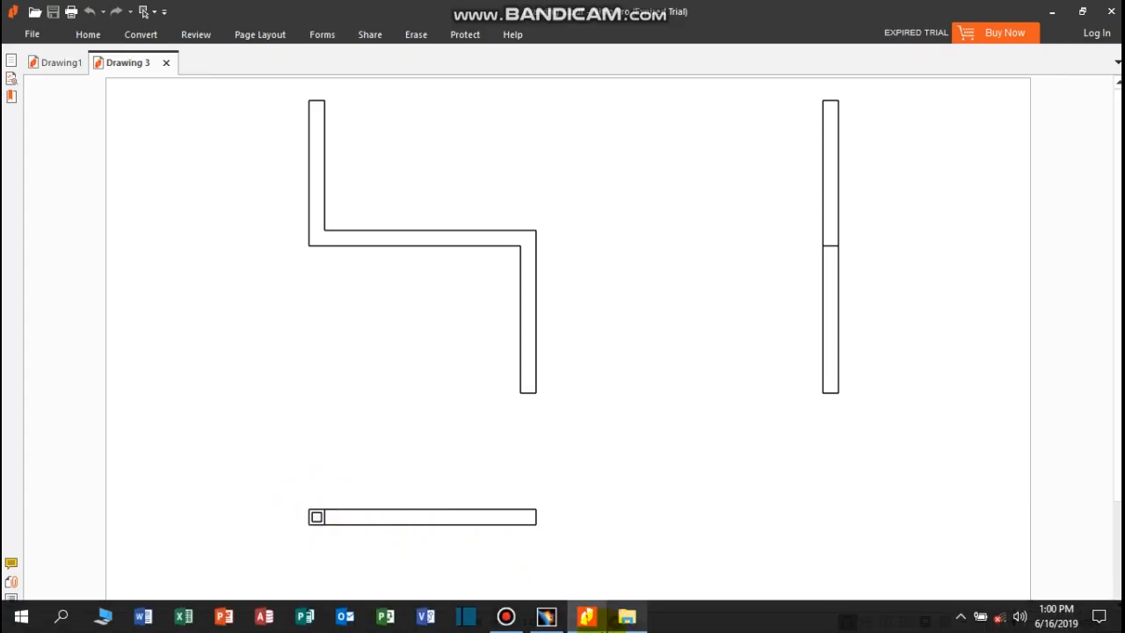
click(546, 616)
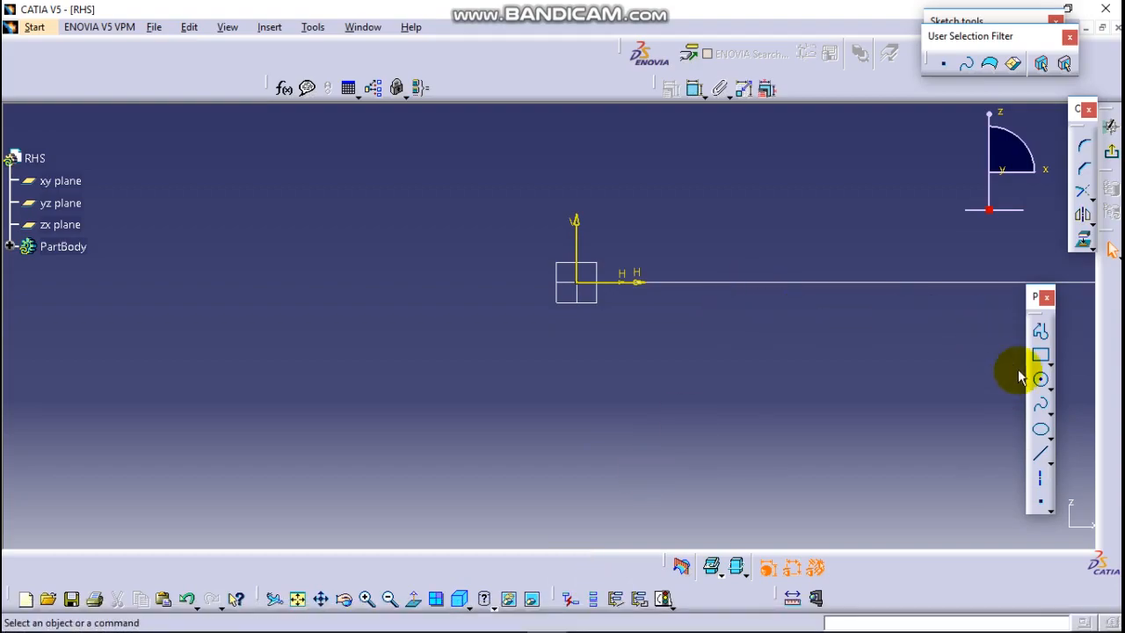
- Sketch a rectangle about 20 mm wide around the origin and a smaller rectangle inside it
click(1043, 357)
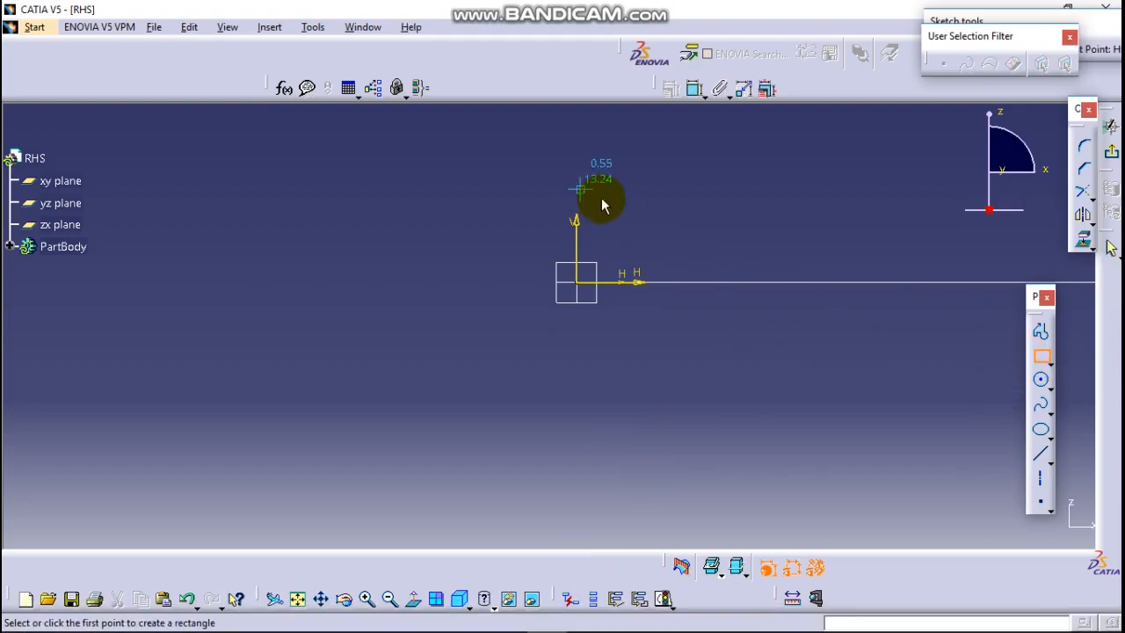
click(515, 225)
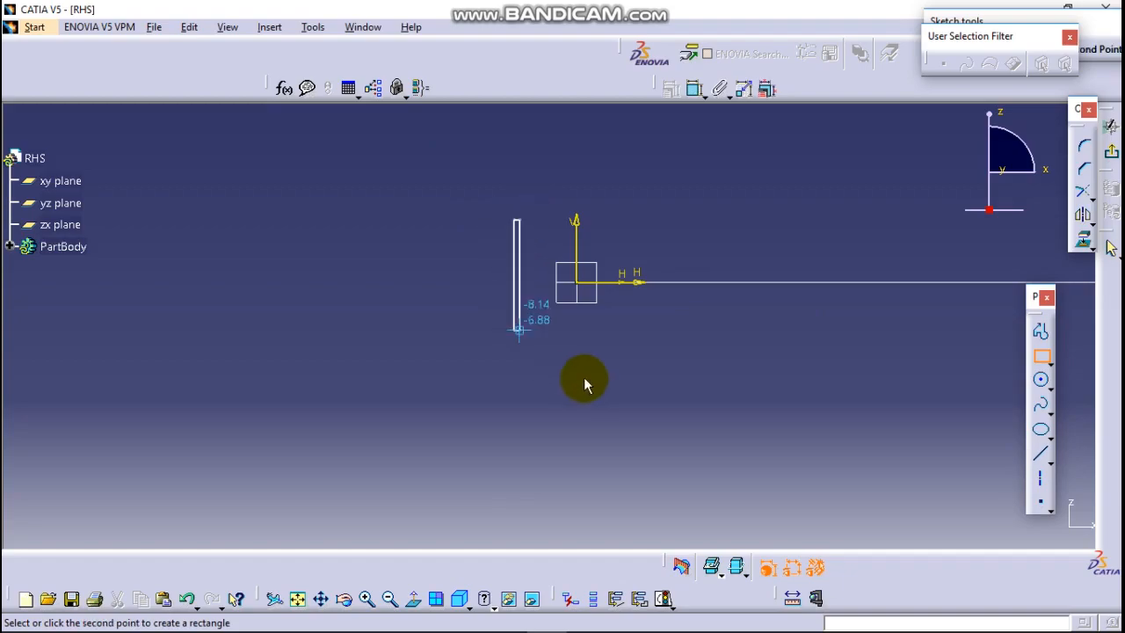
click(655, 352)
click(987, 369)
click(1042, 355)
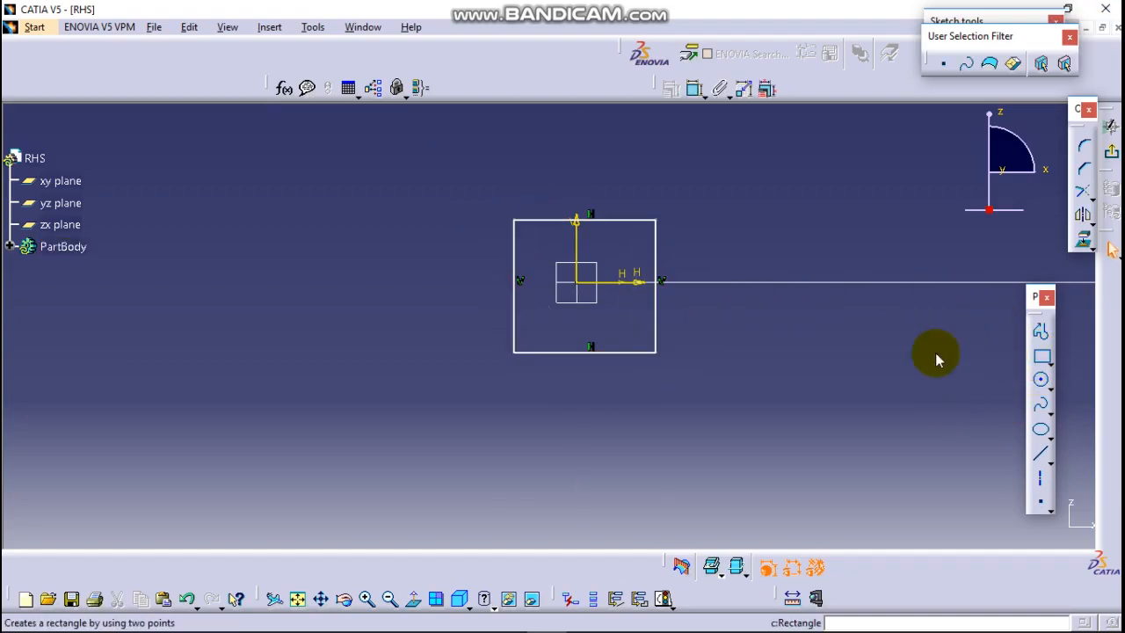
click(530, 236)
click(642, 332)
click(732, 320)
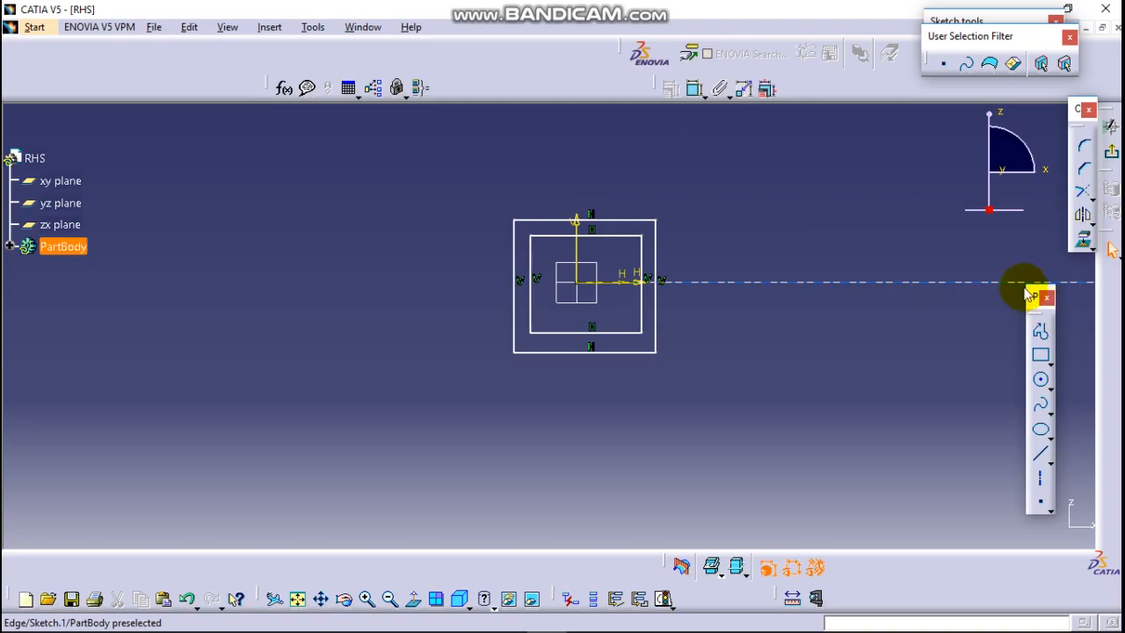
- Dimension the width of the outer rectangle along its upper edge and set it to 40 mm
click(692, 90)
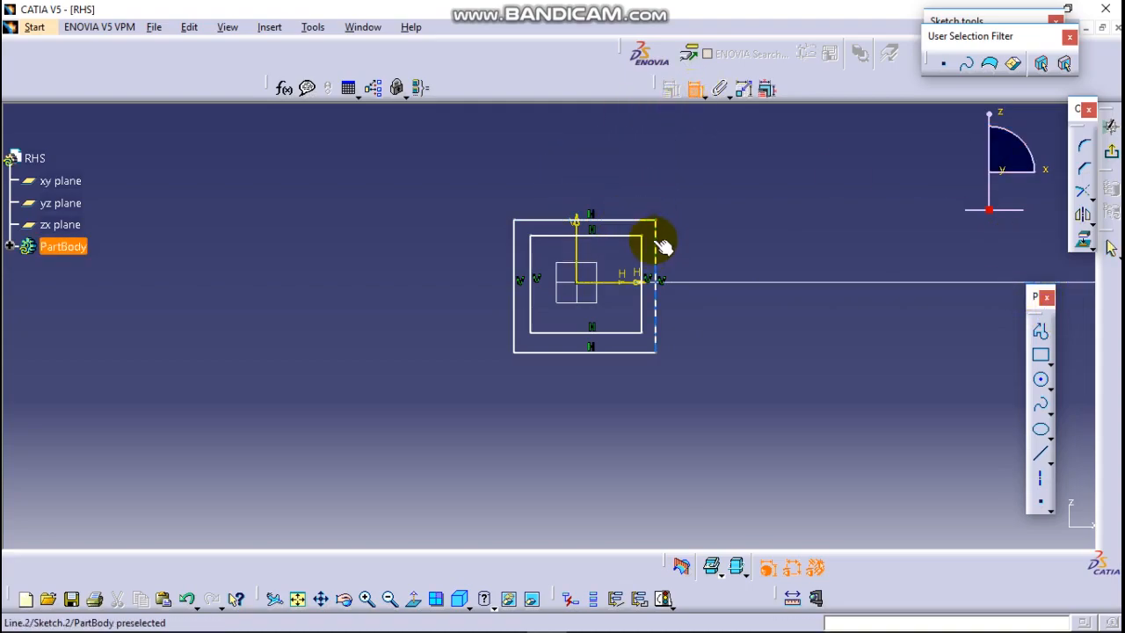
click(615, 213)
click(608, 192)
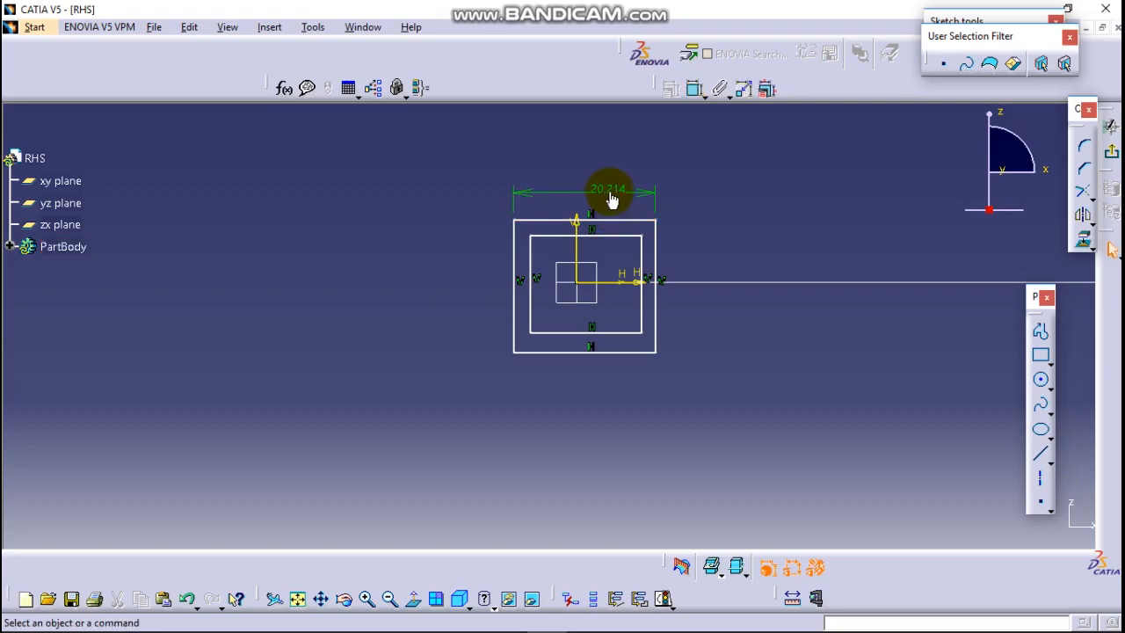
double_click(605, 187)
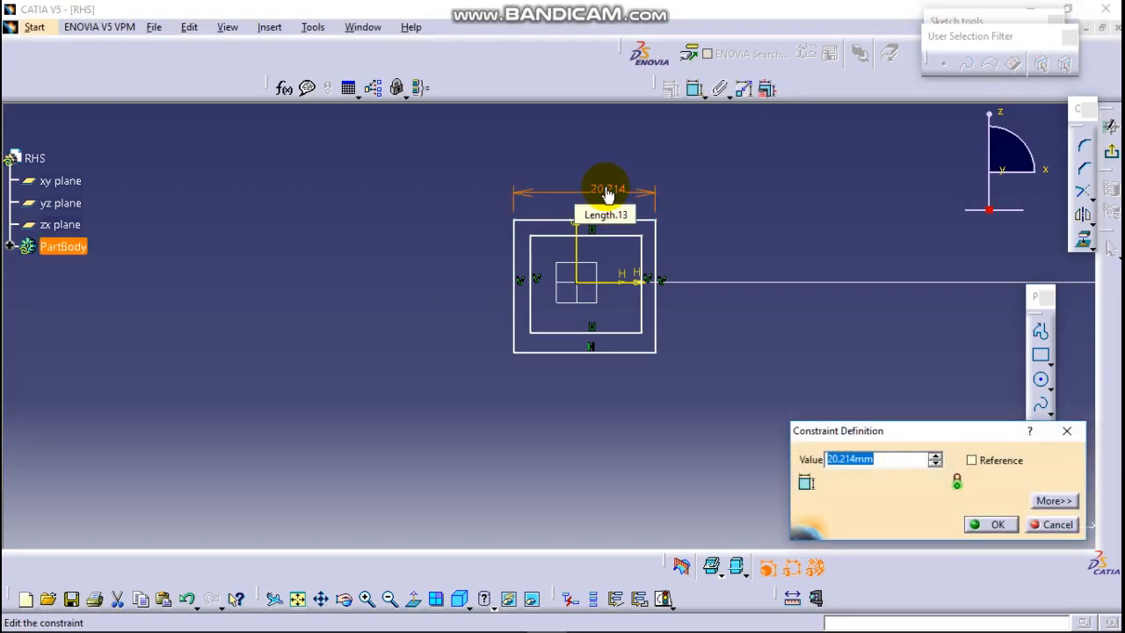
text(40)
key(Return)
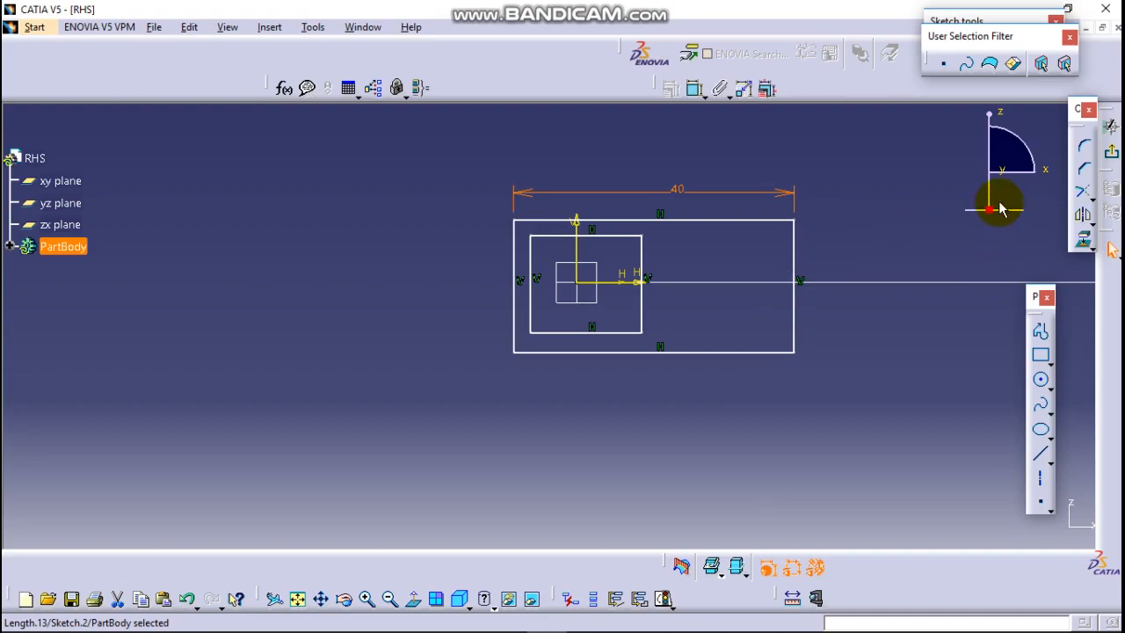
- Dimension the height of the outer rectangle along its left edge and set it to 40 mm
click(695, 93)
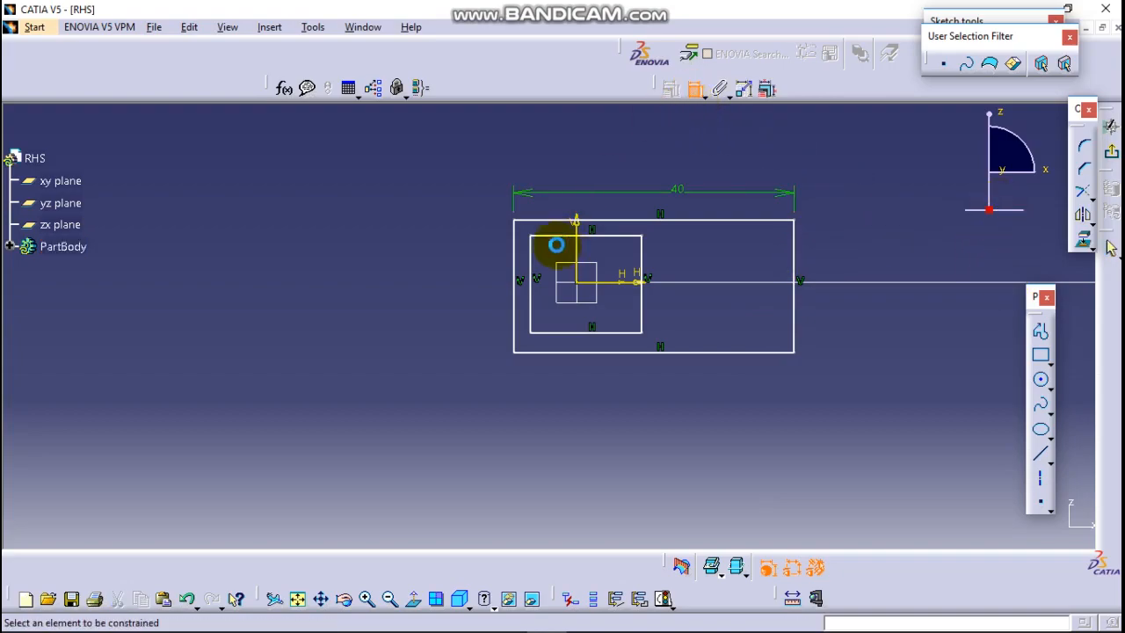
click(515, 266)
click(446, 289)
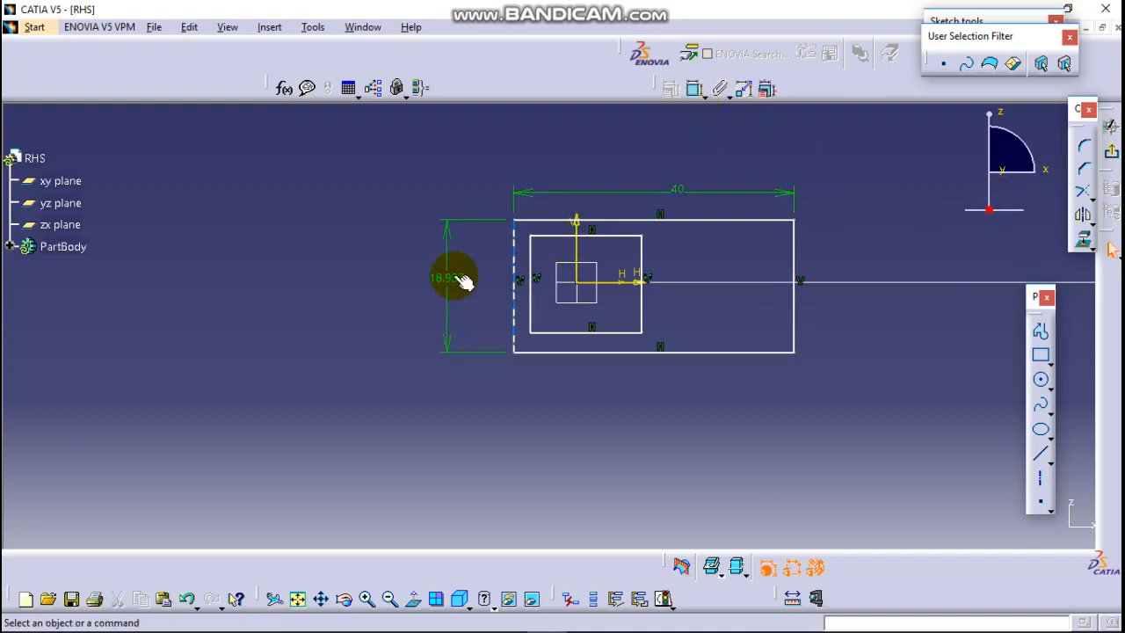
double_click(450, 280)
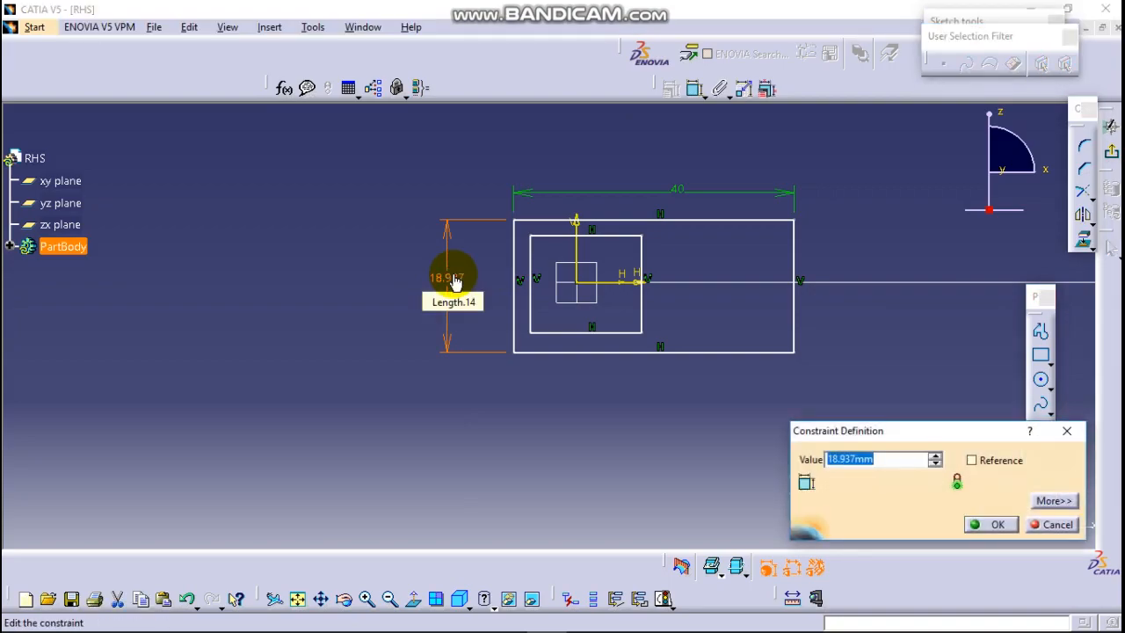
text(40)
key(Return)
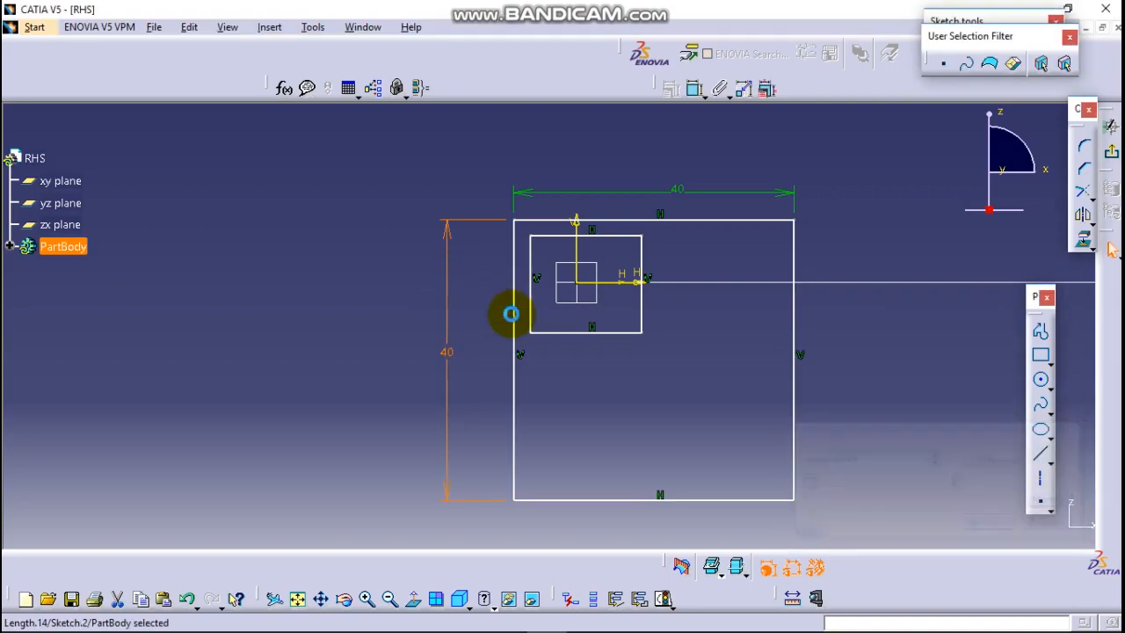
click(851, 378)
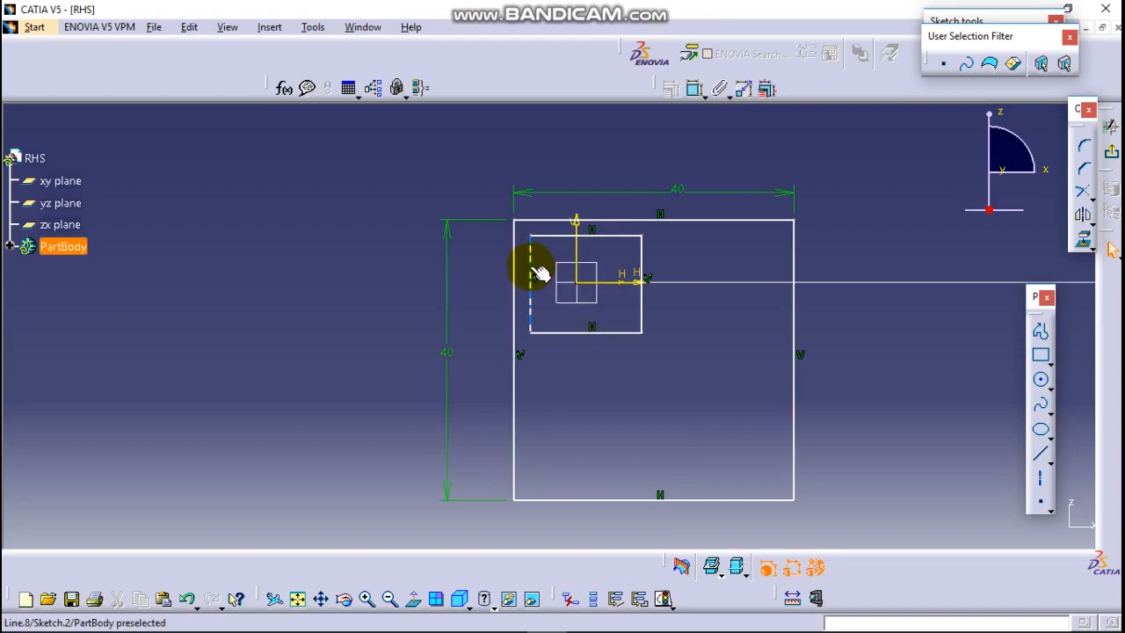
- Dimension the height of the inner rectangle along its left edge and set it to 34 mm
click(696, 88)
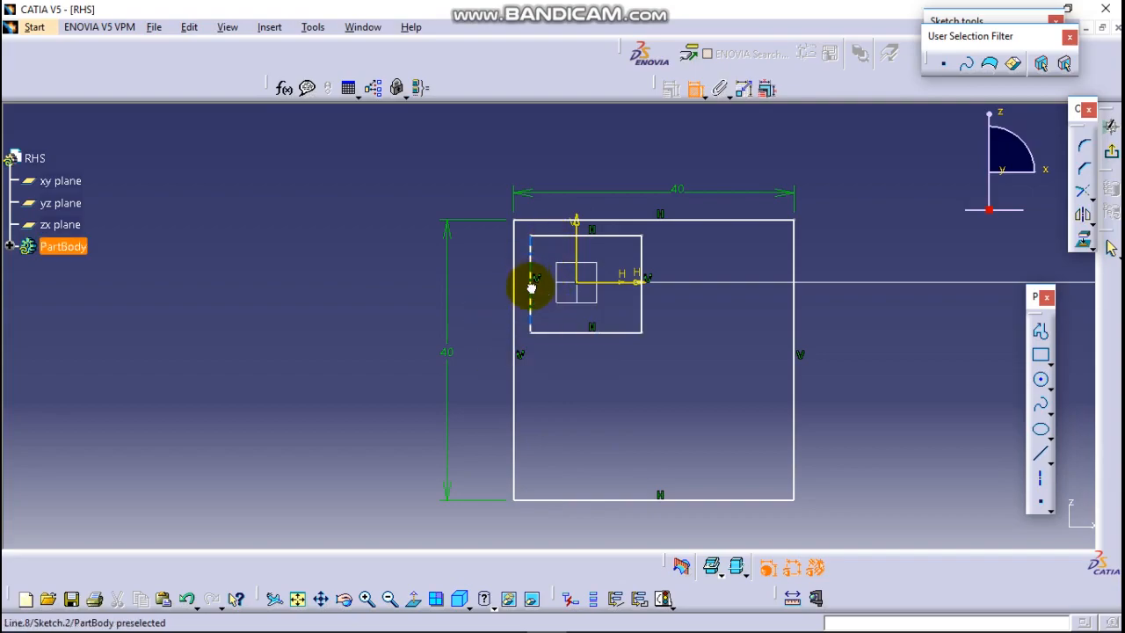
double_click(495, 291)
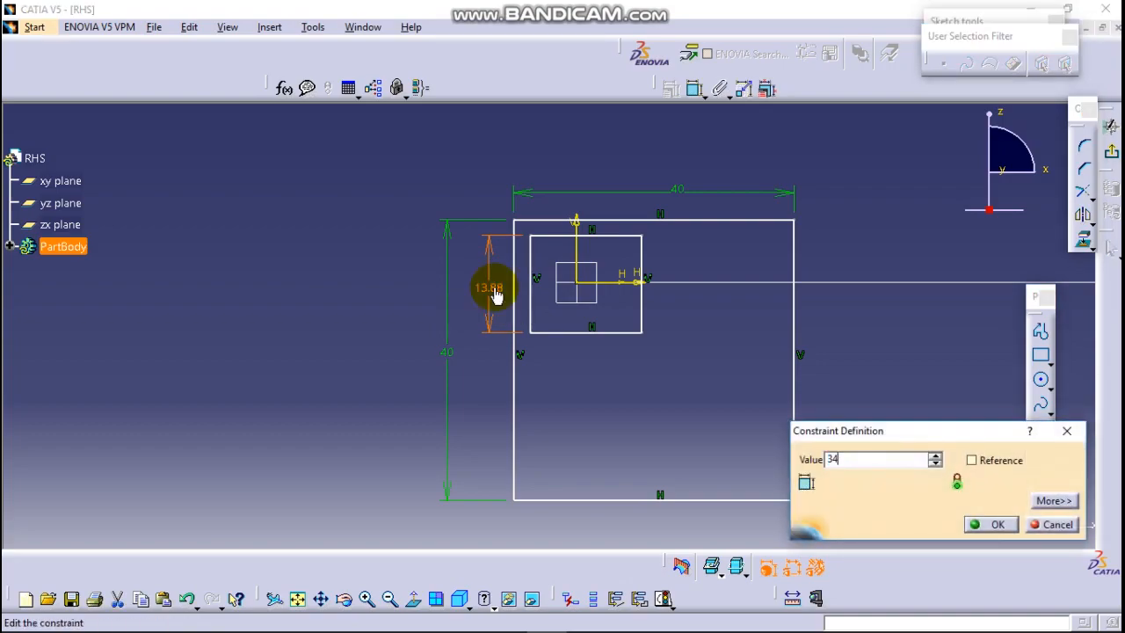
key(Return)
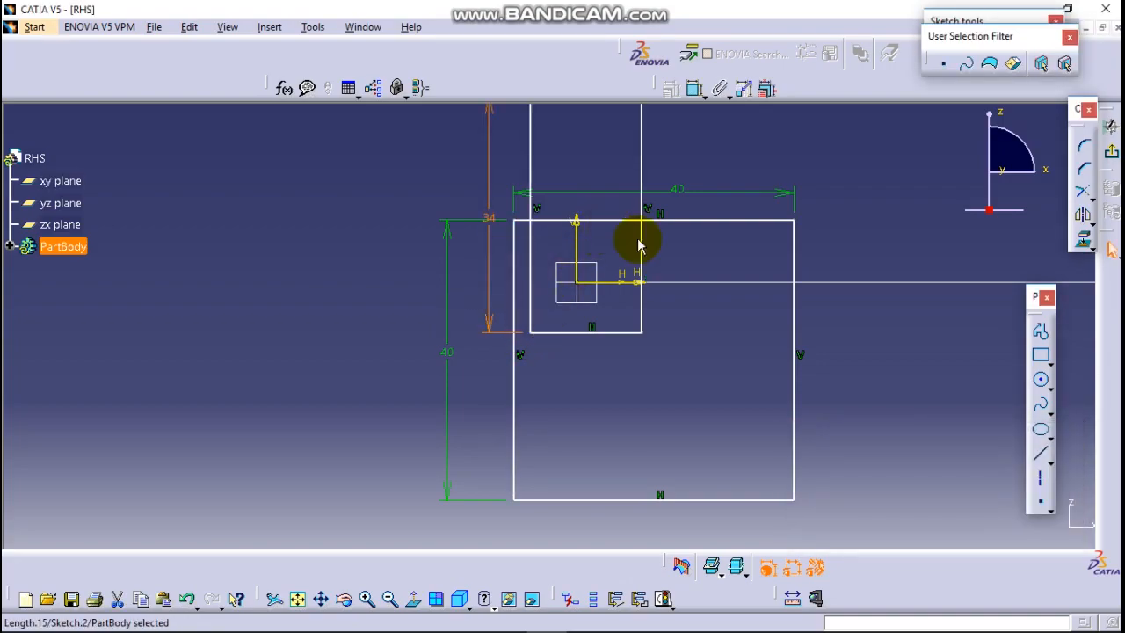
- Dimension the width of the inner rectangle along its upper edge and set it to 36 mm
middle_drag(828, 246, 629, 321)
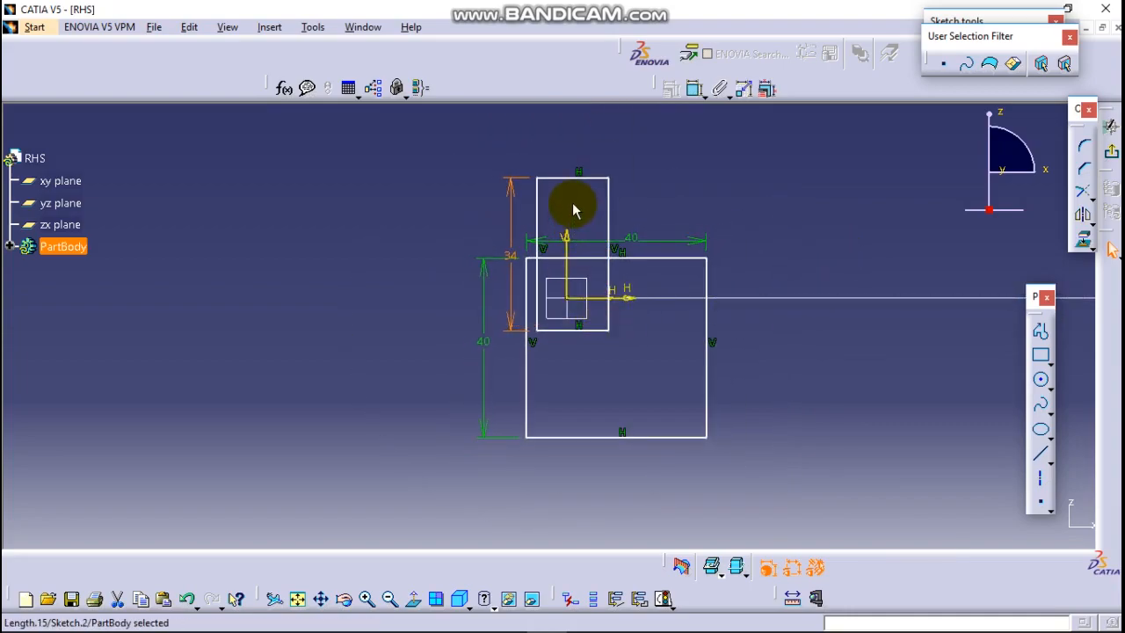
middle_drag(743, 322, 833, 56)
middle_drag(792, 225, 787, 335)
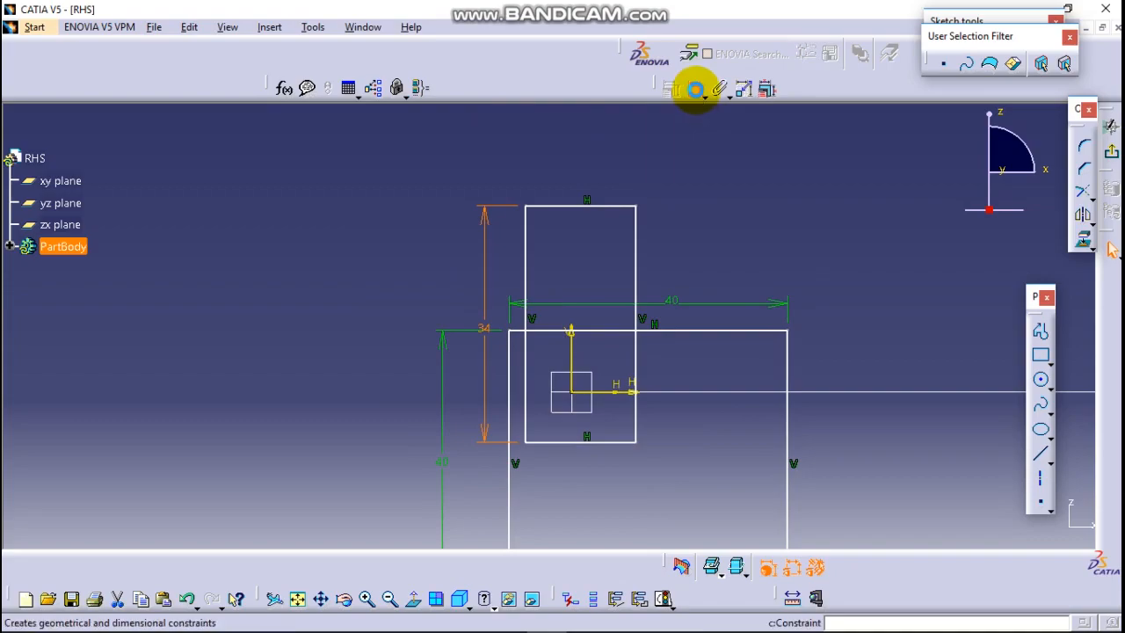
click(695, 89)
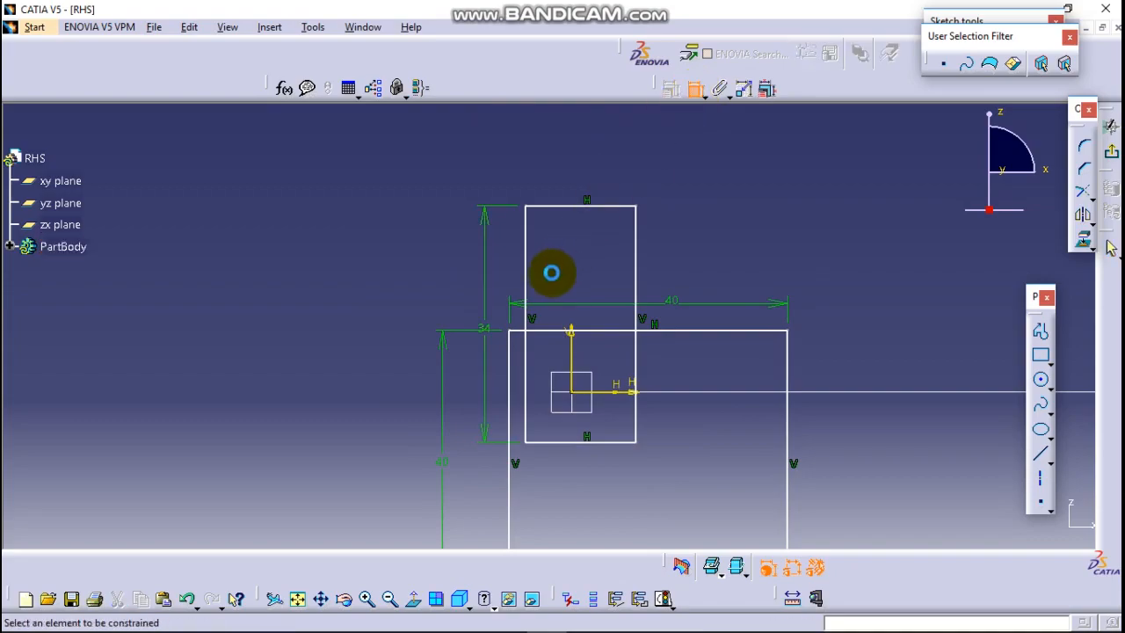
click(584, 211)
click(581, 174)
double_click(580, 166)
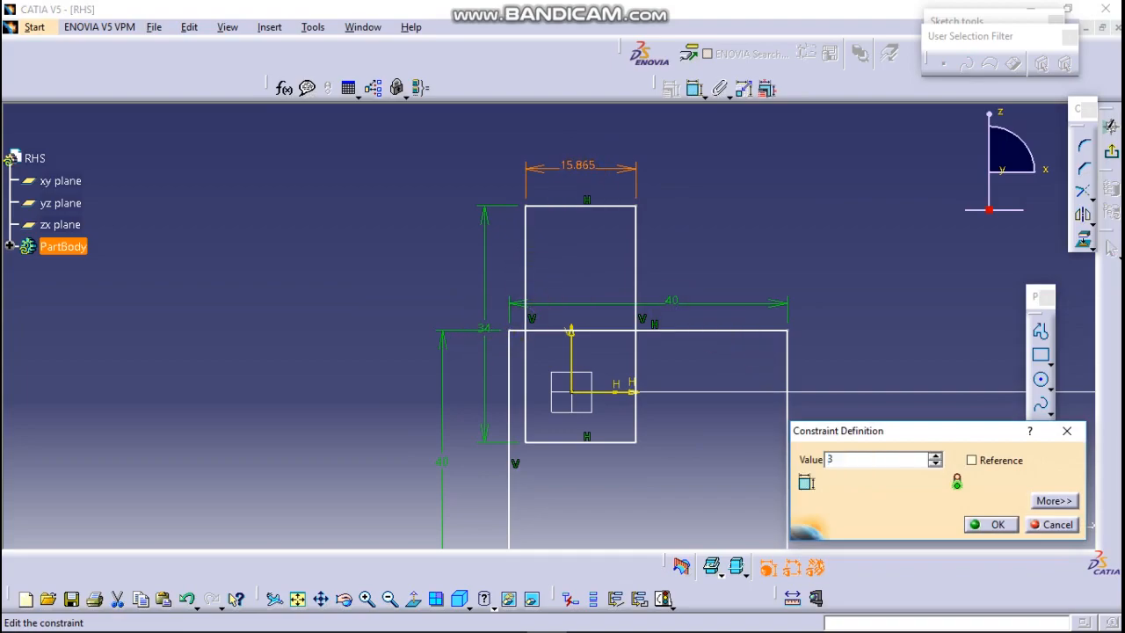
key(Return)
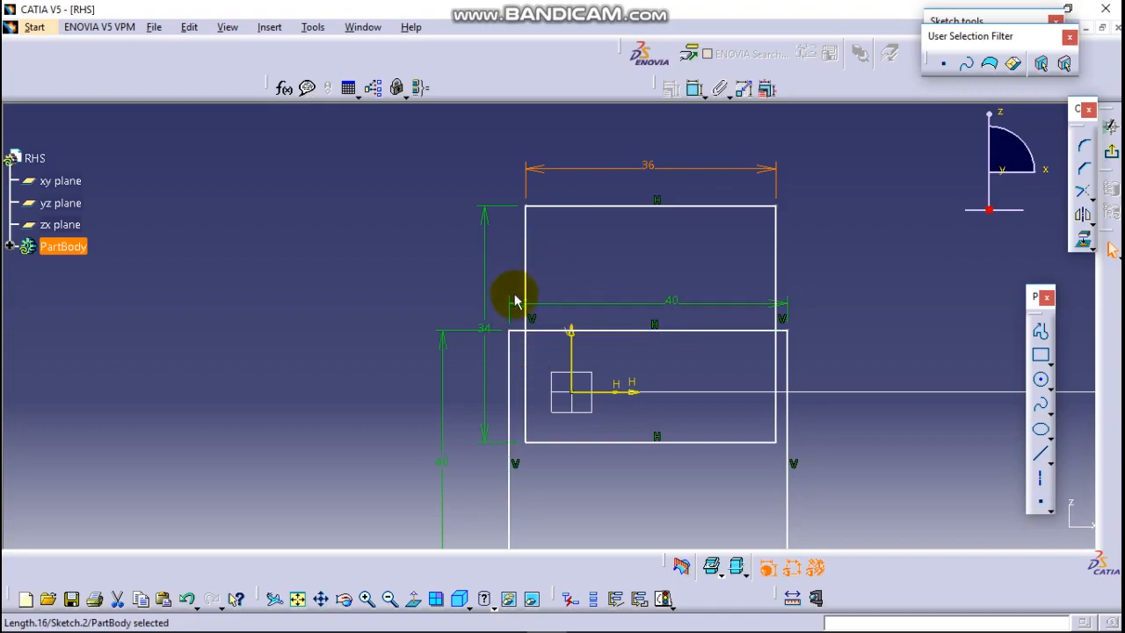
- Change the height dimension of the inner rectangle to 36 mm
double_click(492, 331)
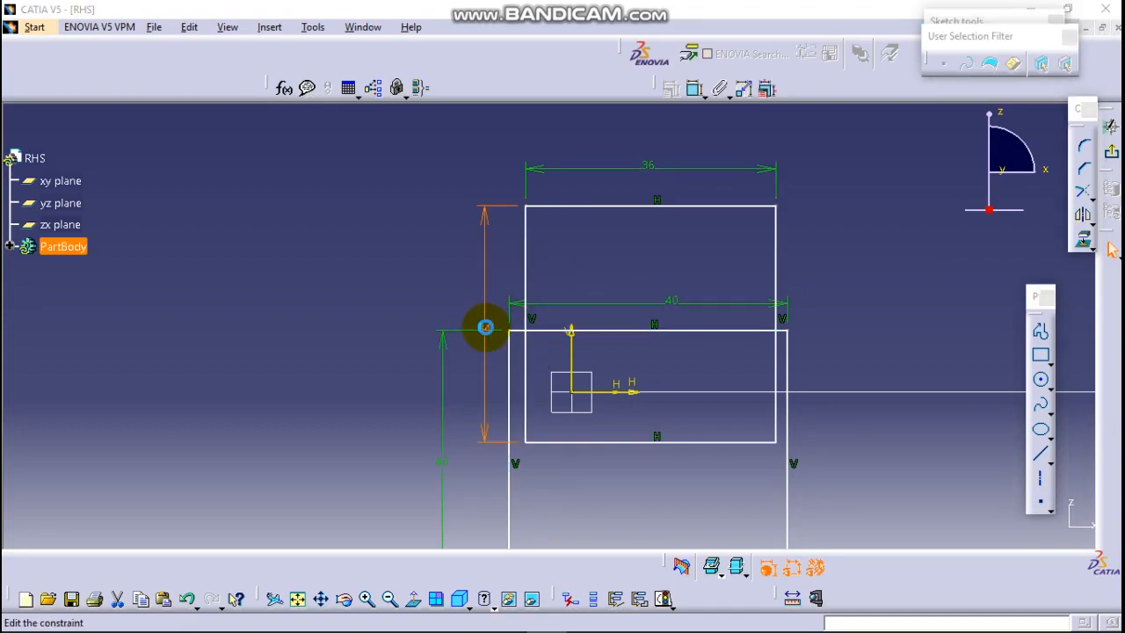
text(36mm)
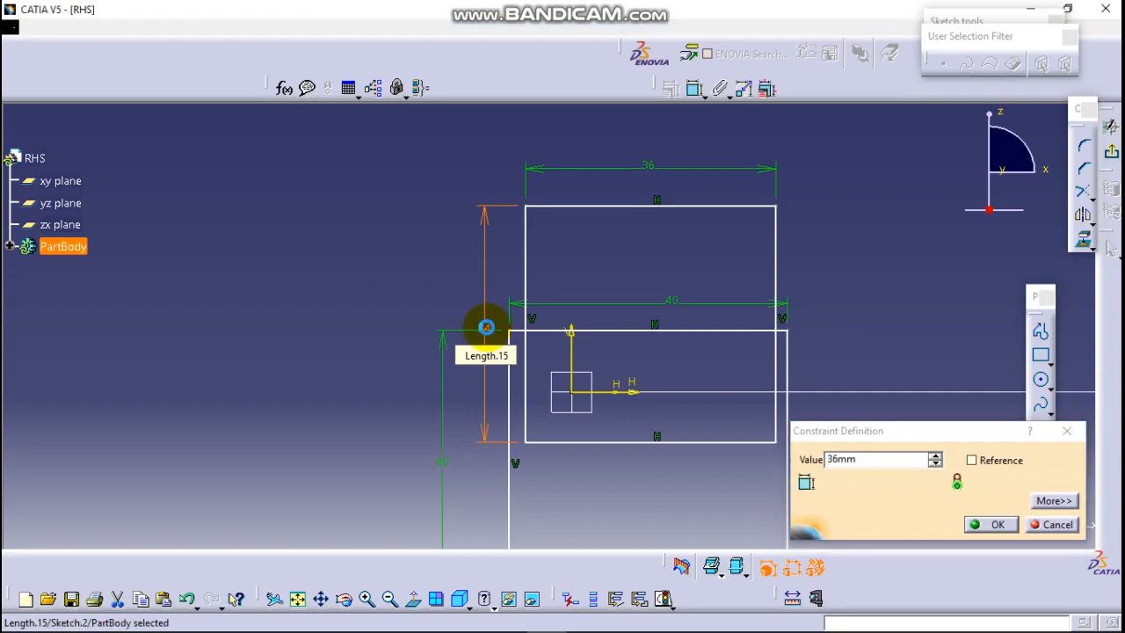
key(Return)
- Dimension the horizontal distance from the sketch origin to the outer square's right edge and set it to 20 mm
middle_drag(861, 292, 804, 238)
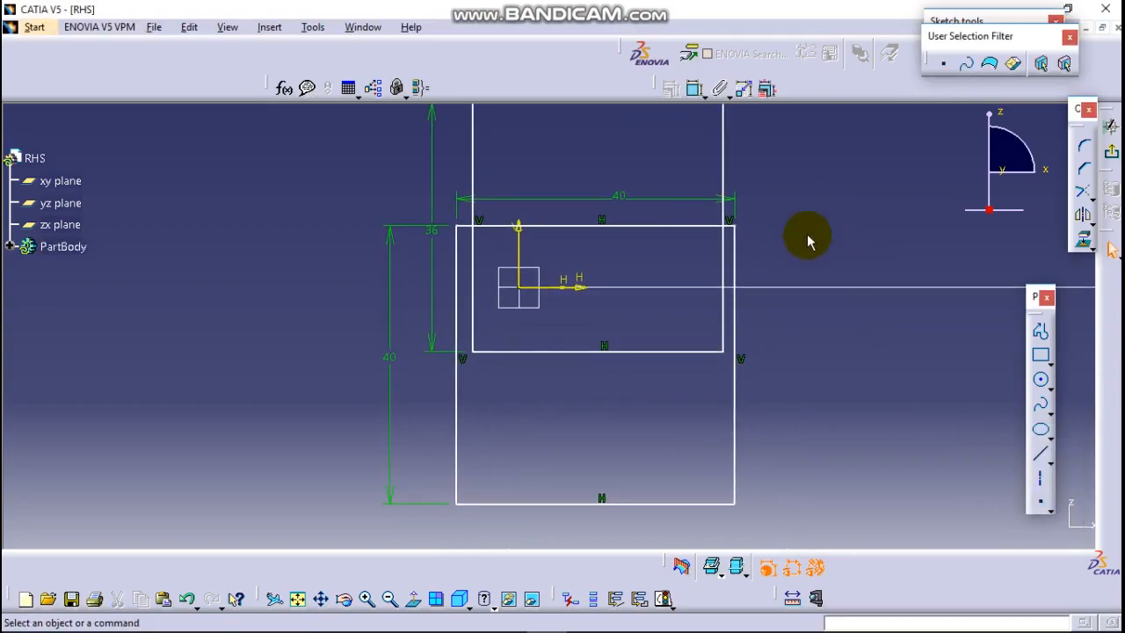
middle_drag(818, 432, 800, 387)
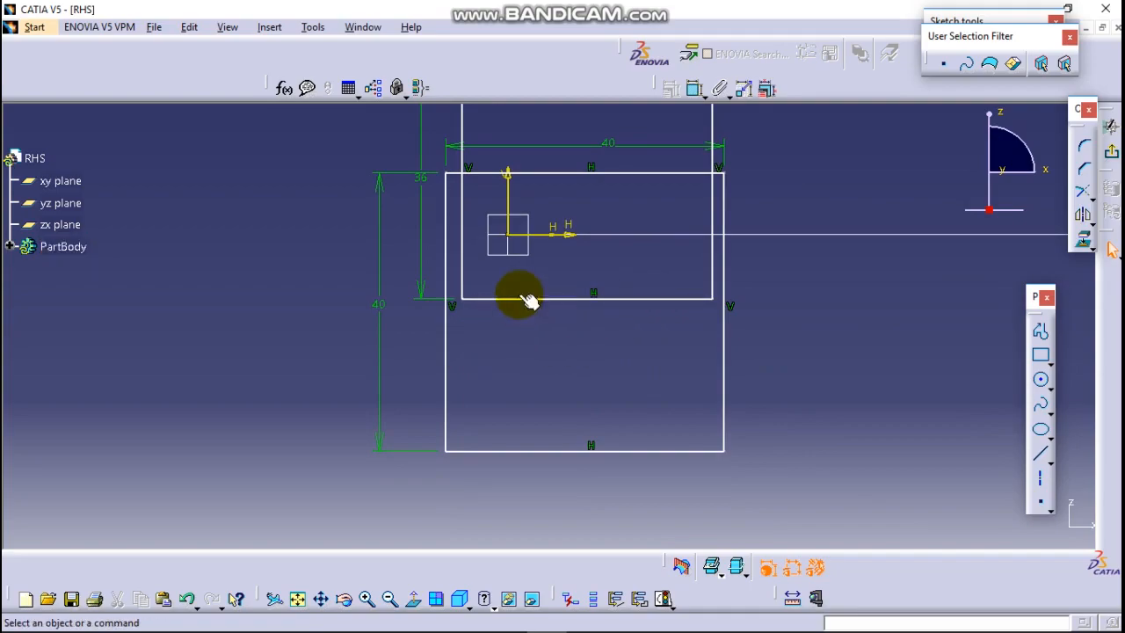
middle_drag(602, 292, 557, 360)
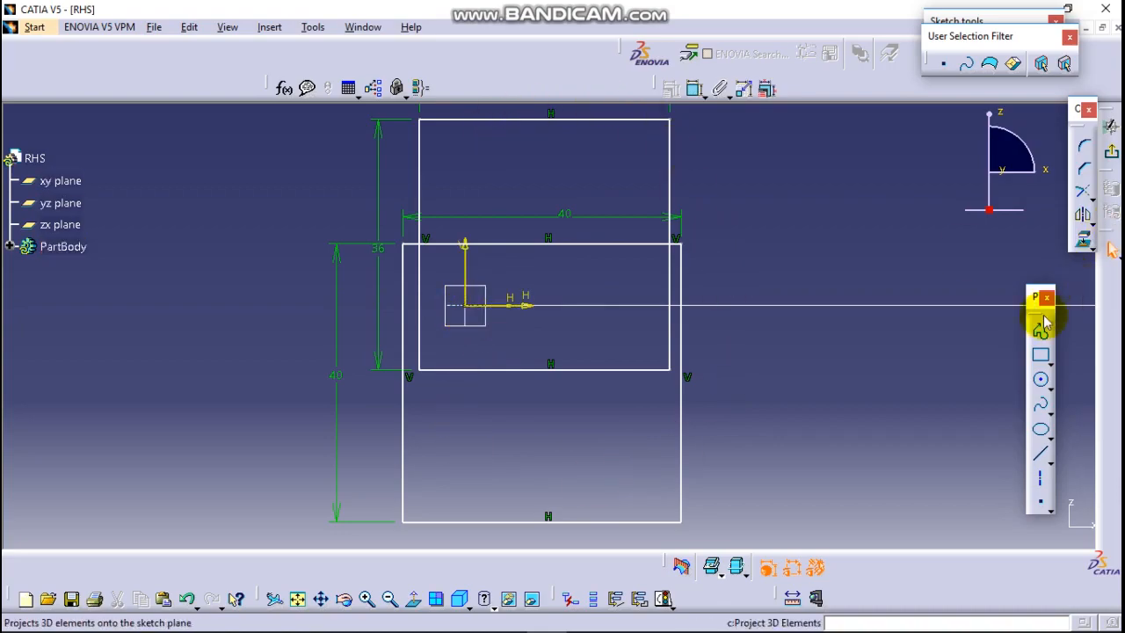
click(695, 90)
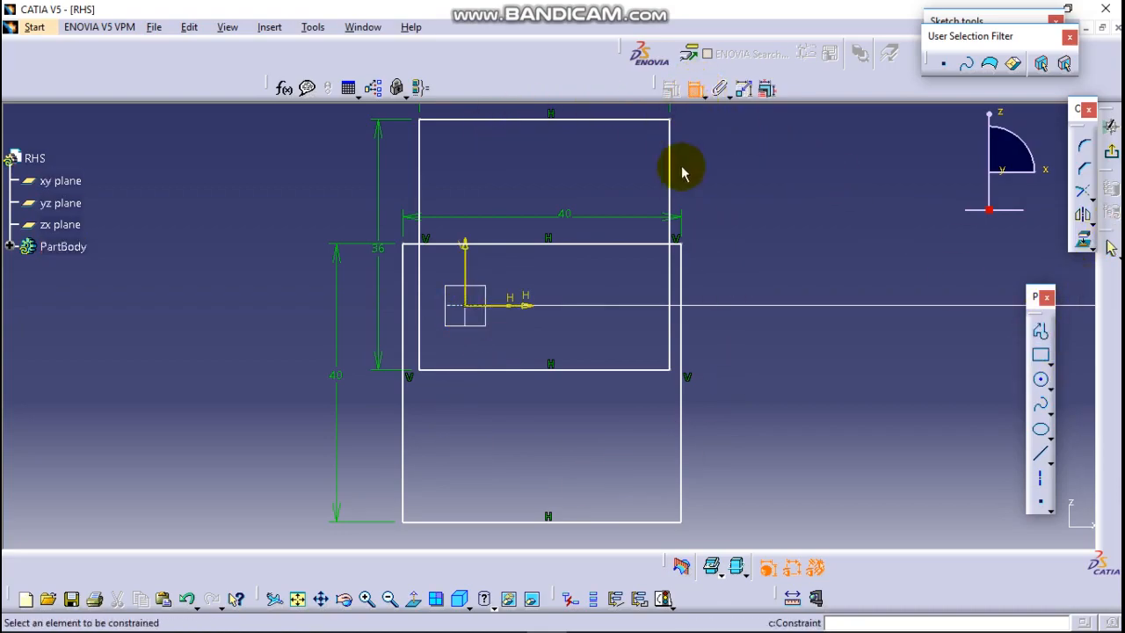
click(473, 315)
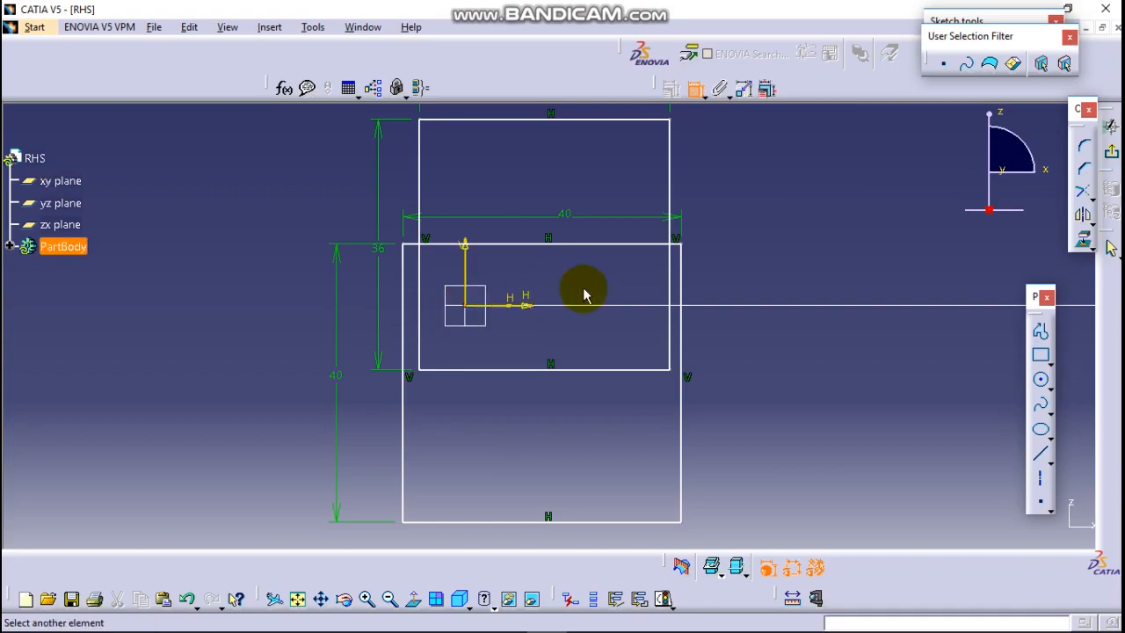
click(682, 333)
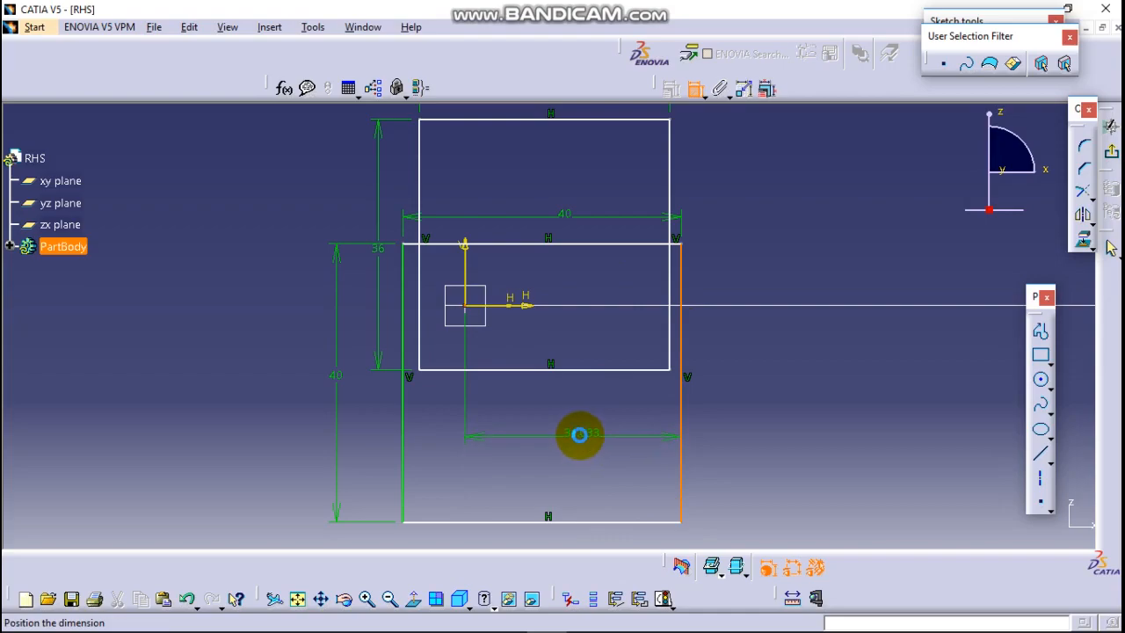
click(579, 434)
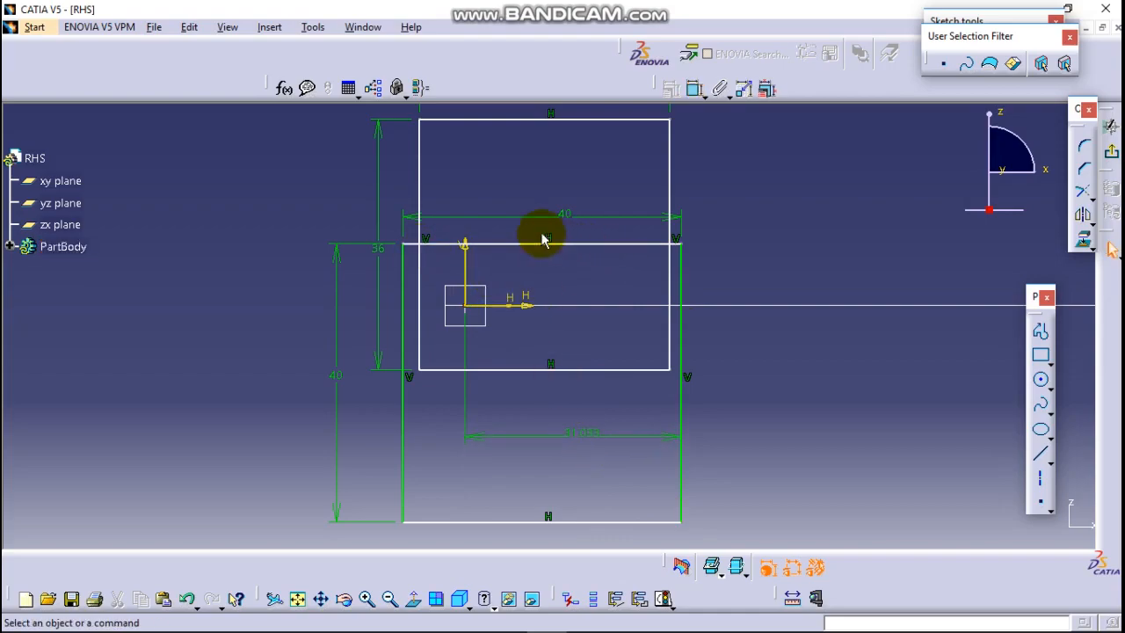
double_click(575, 432)
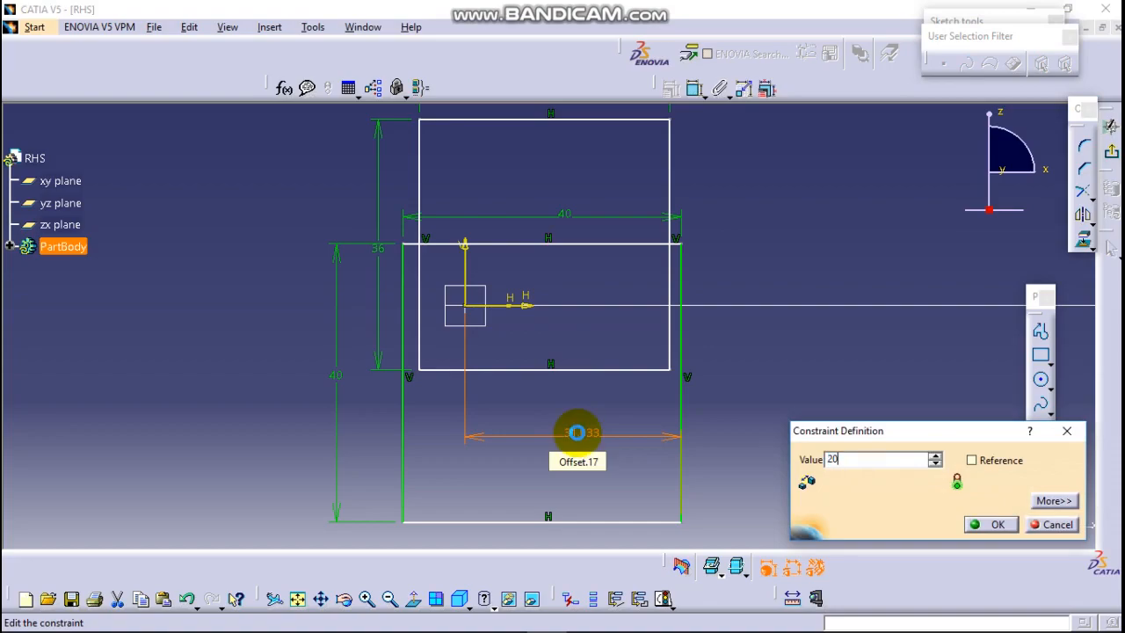
key(Return)
- Dimension the vertical distance from the horizontal axis to the outer square's lower edge and set it to 20 mm
middle_drag(798, 446, 777, 397)
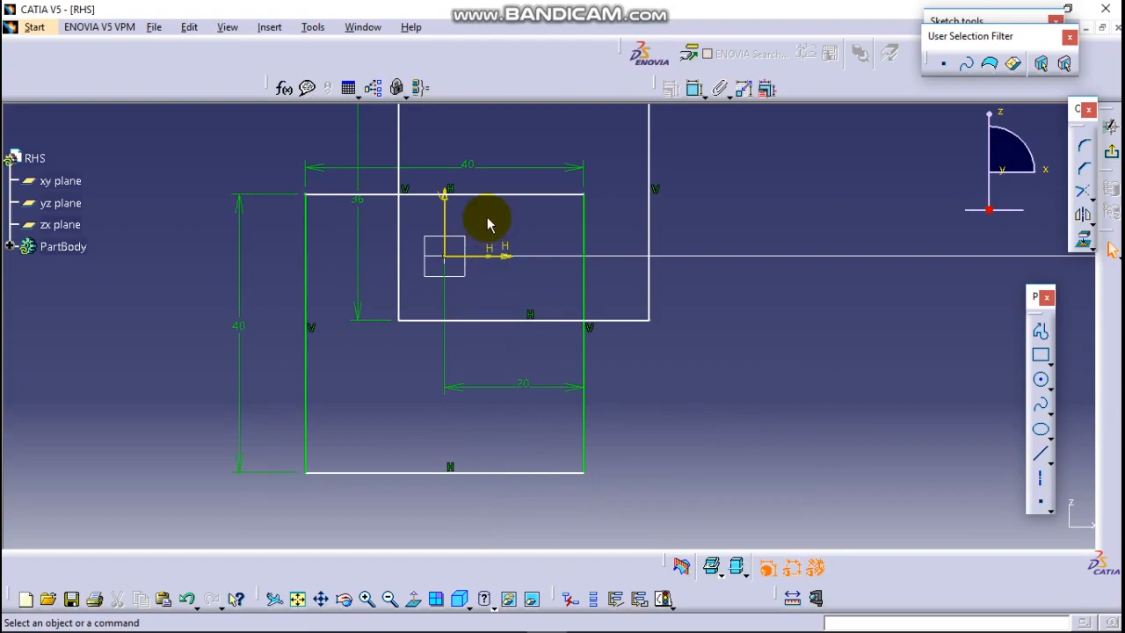
click(695, 90)
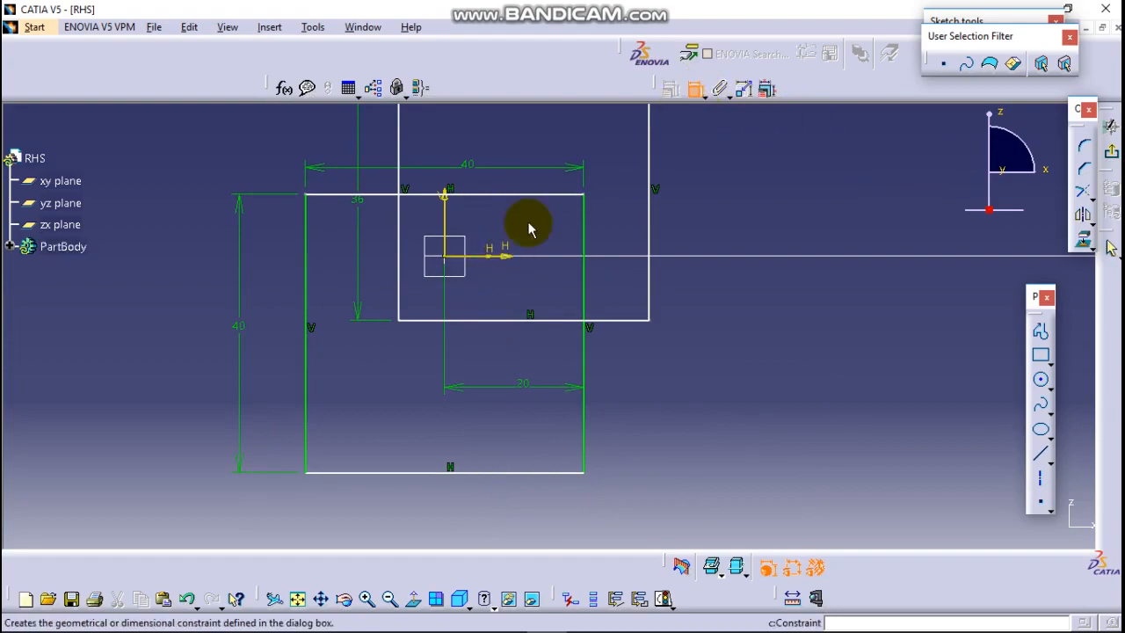
click(489, 257)
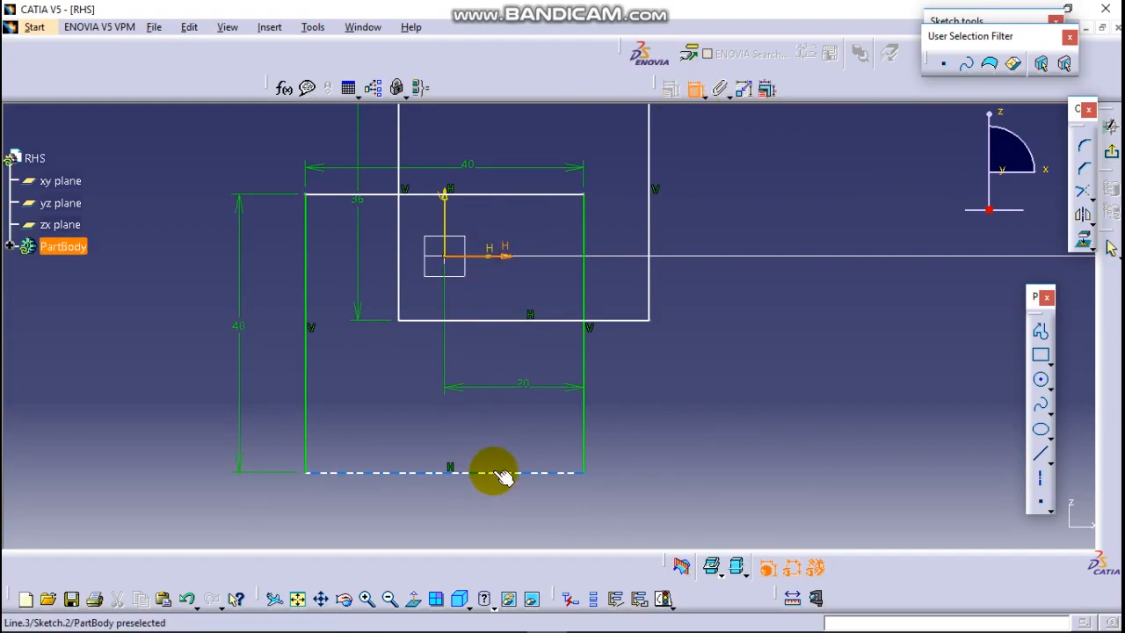
click(492, 472)
click(640, 387)
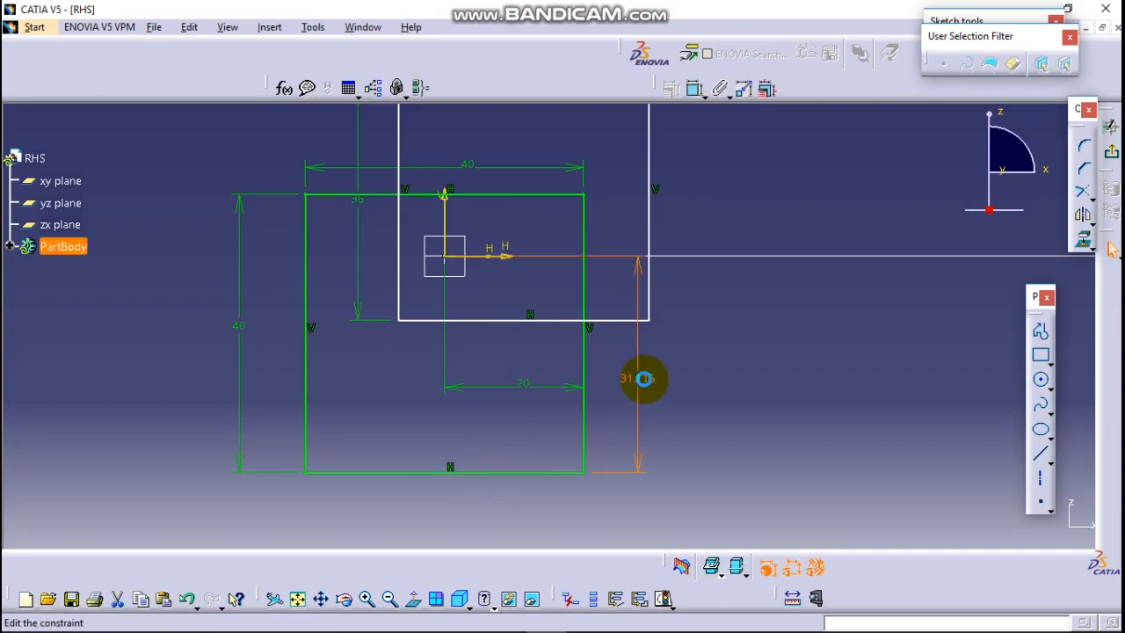
double_click(642, 379)
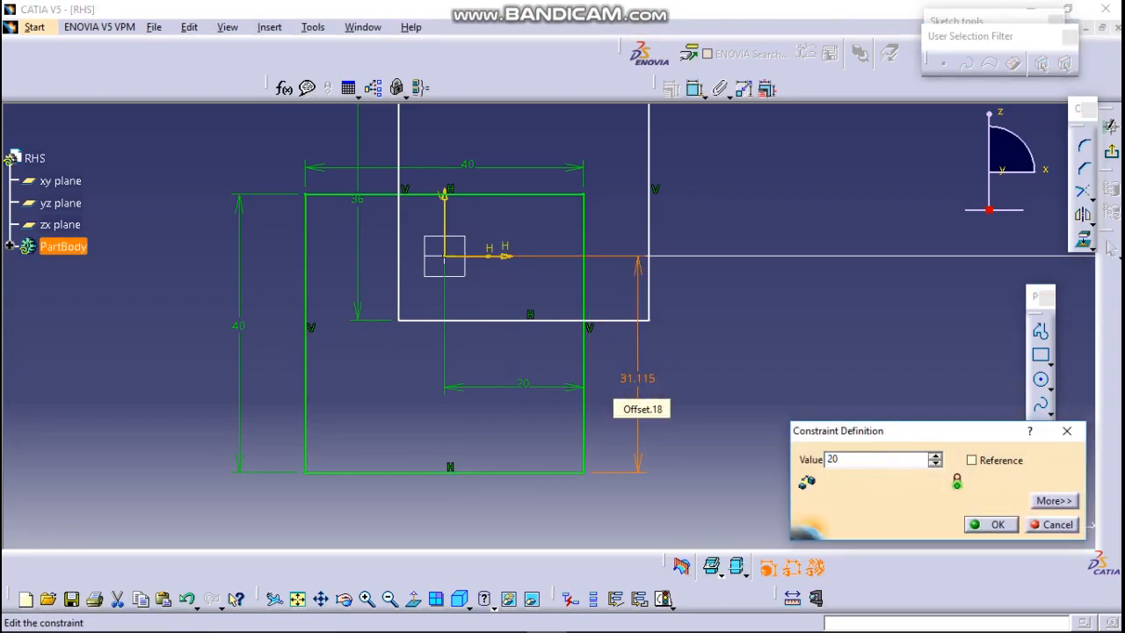
text(20)
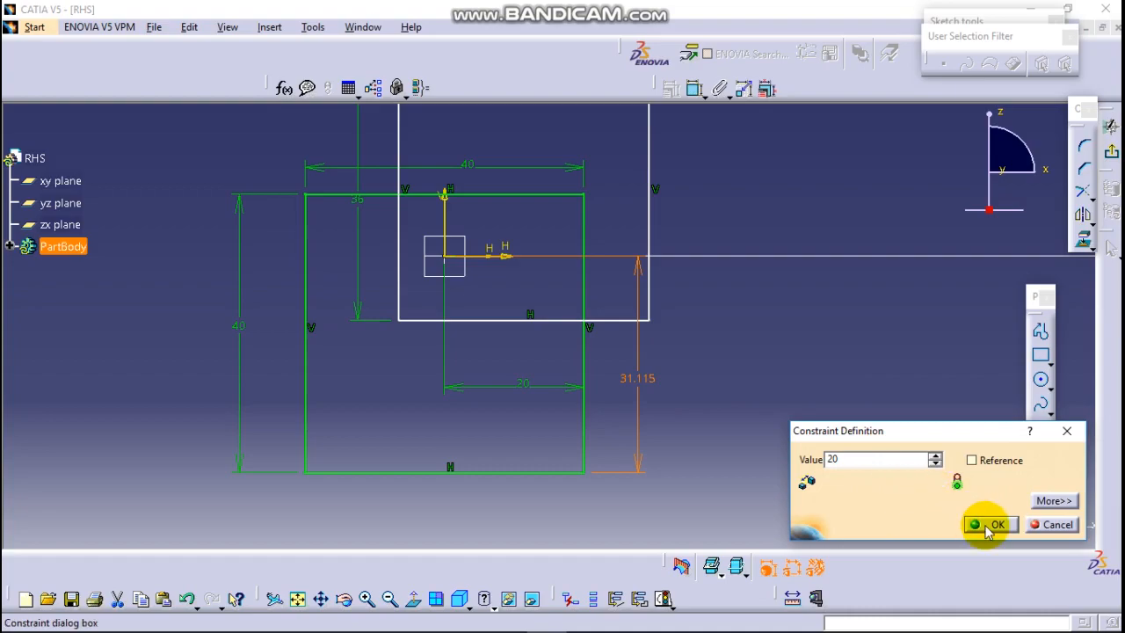
click(991, 524)
- Dimension the horizontal distance from the sketch origin to the inner square's right edge and set it to 18 mm
middle_drag(803, 347, 786, 464)
middle_drag(739, 333, 720, 404)
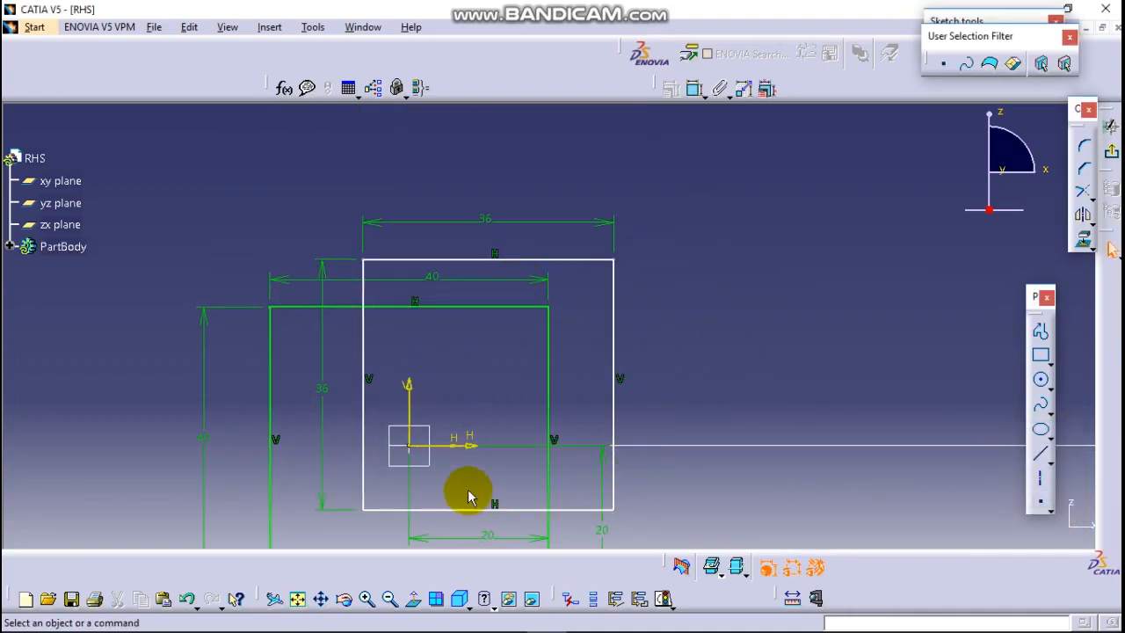
click(685, 99)
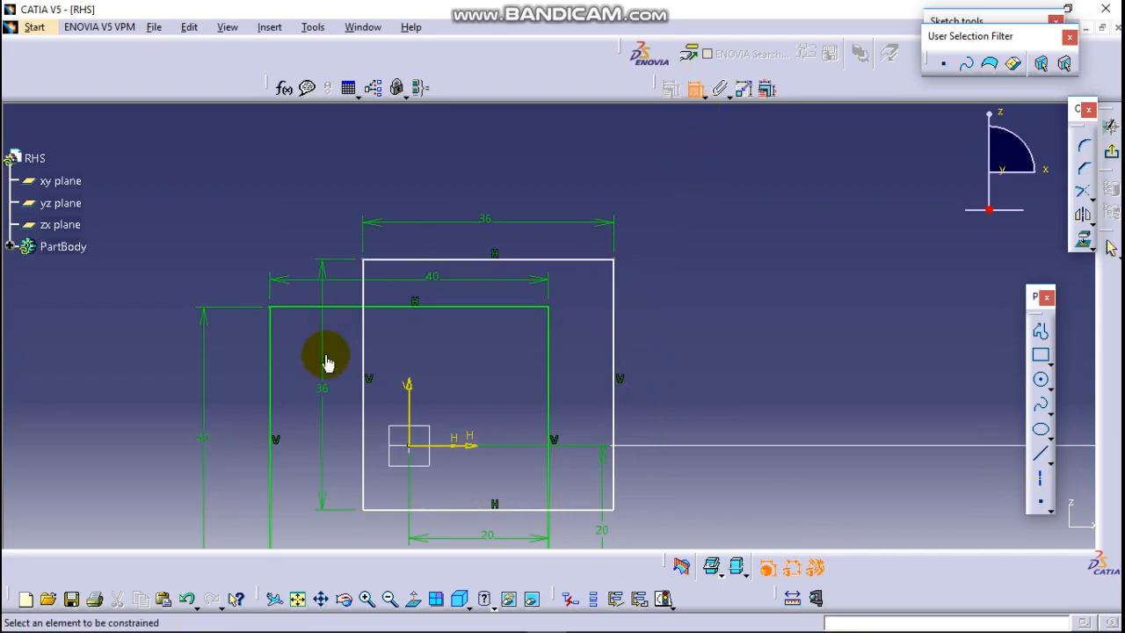
click(409, 448)
click(615, 410)
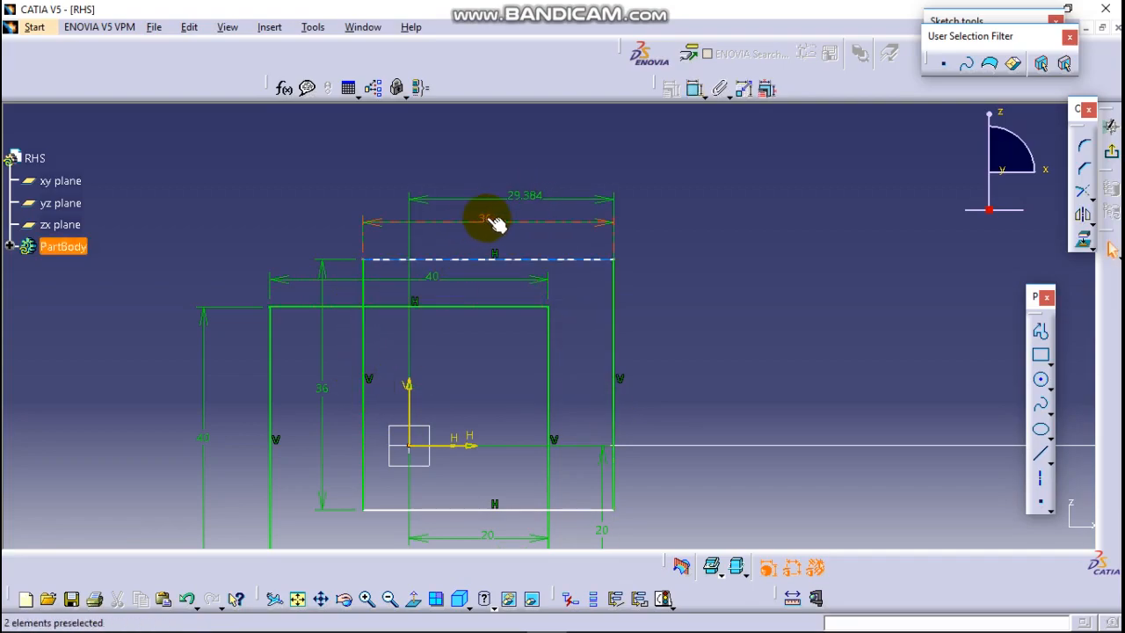
double_click(522, 196)
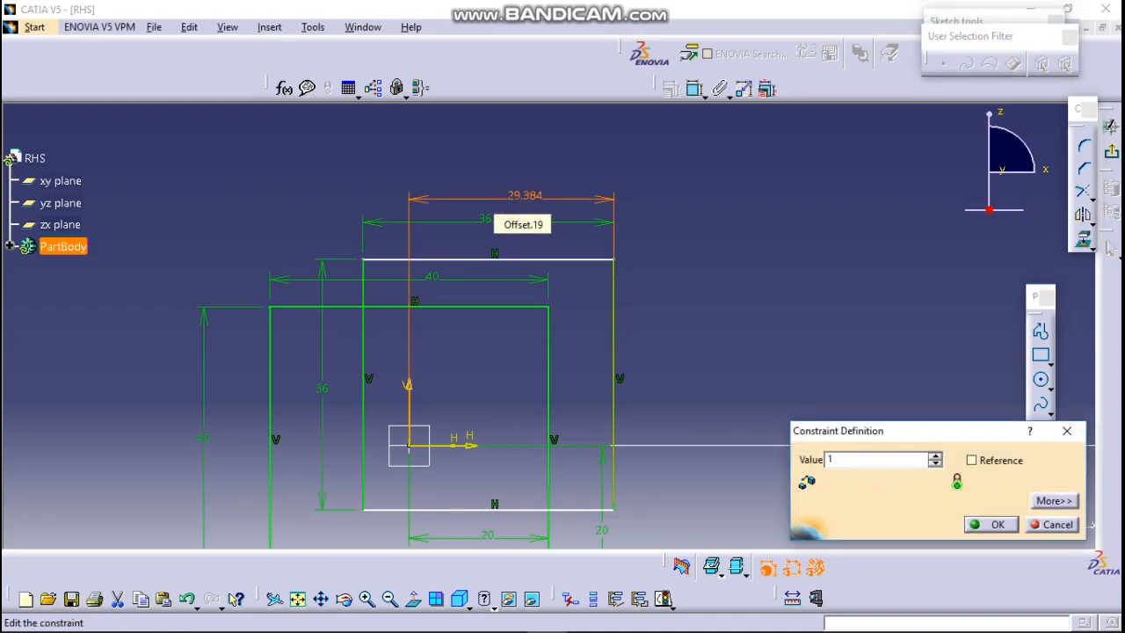
key(Return)
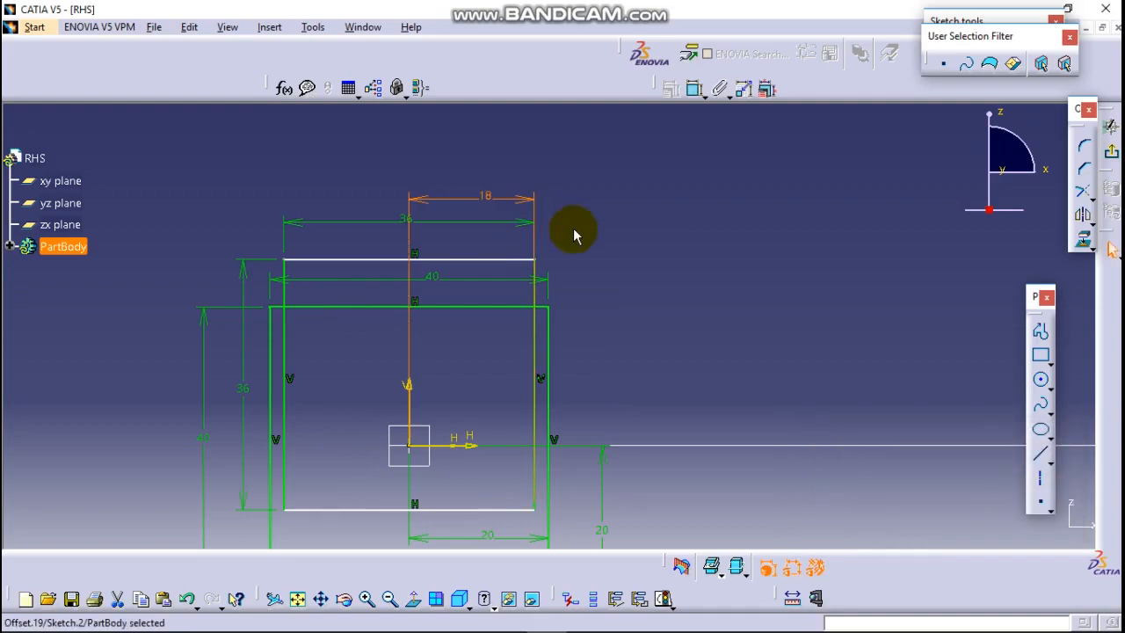
middle_drag(708, 313, 716, 210)
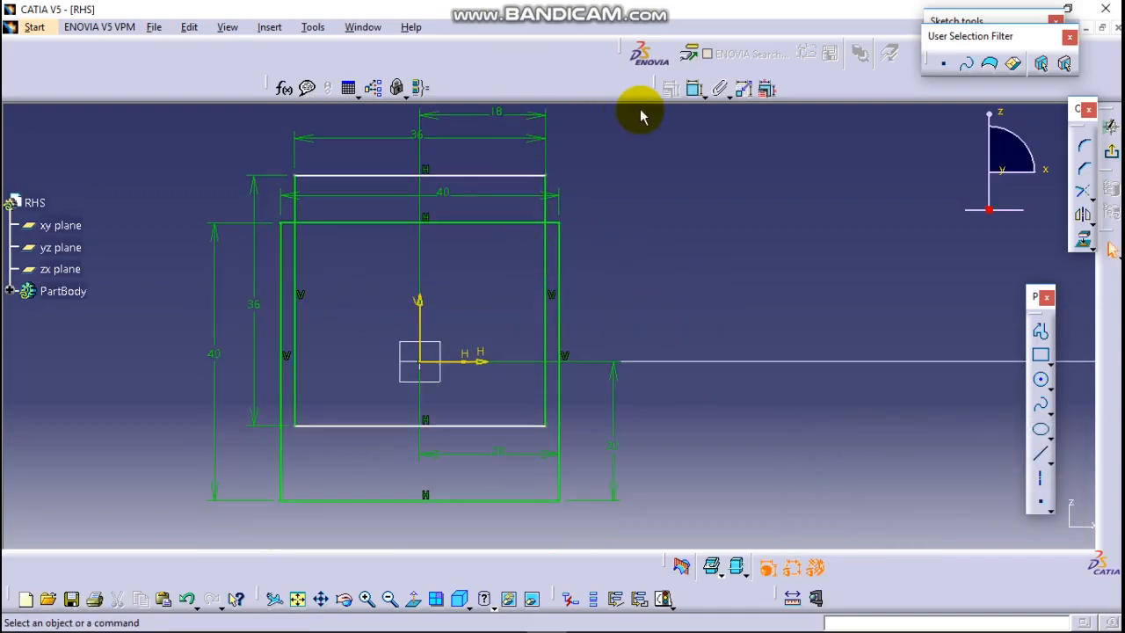
- Dimension the vertical distance from the horizontal axis to the inner square's upper edge and set it to 18 mm
click(694, 89)
click(522, 178)
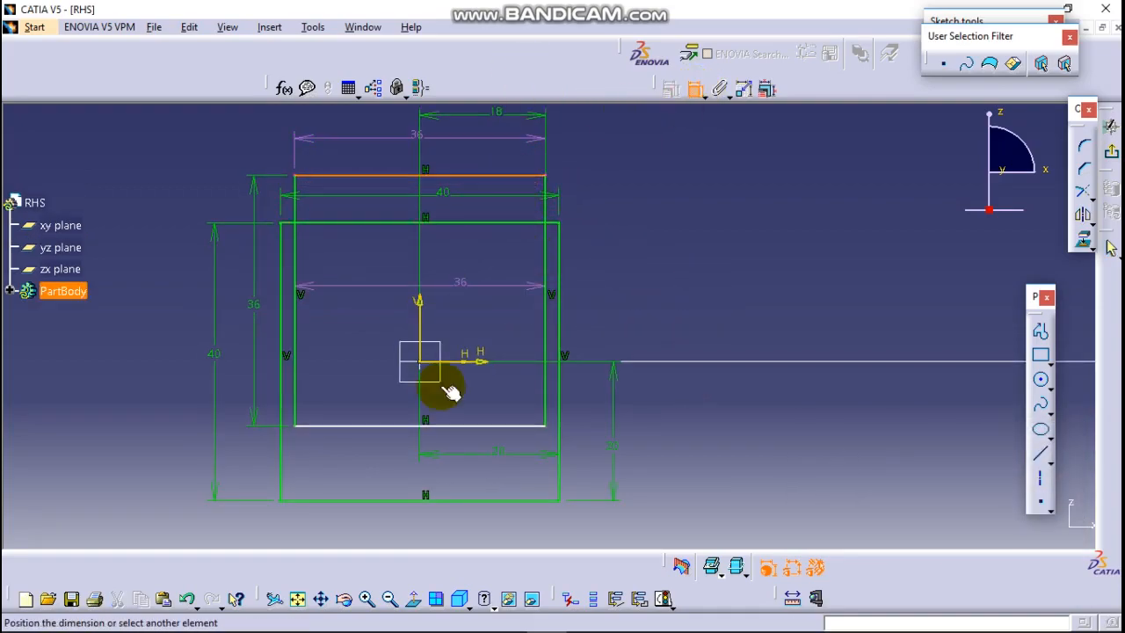
click(467, 360)
click(629, 250)
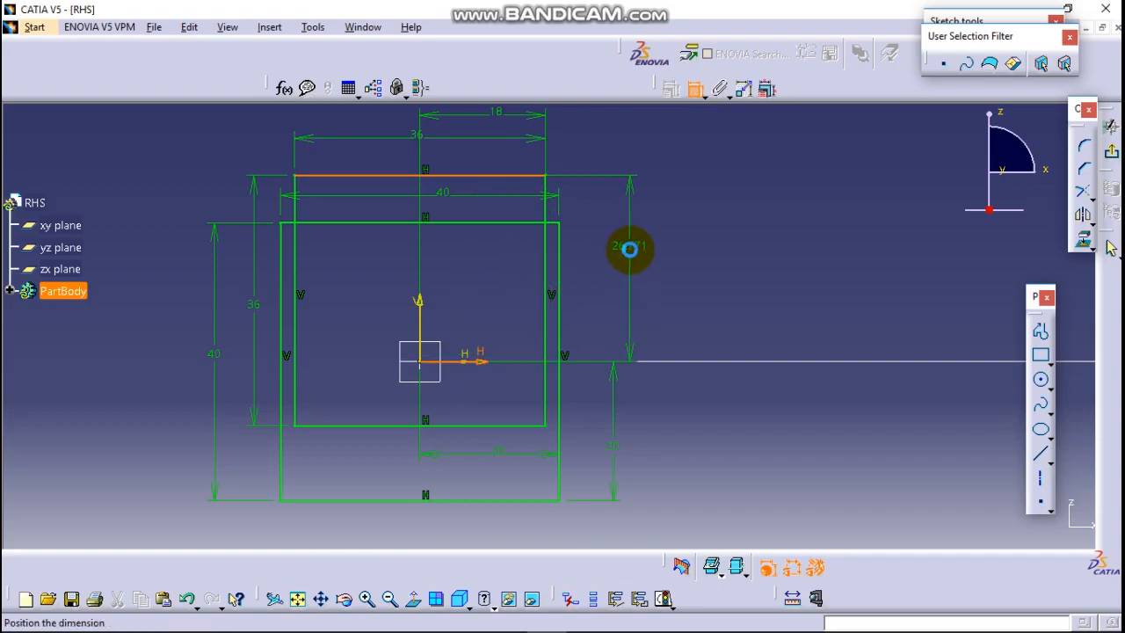
double_click(640, 252)
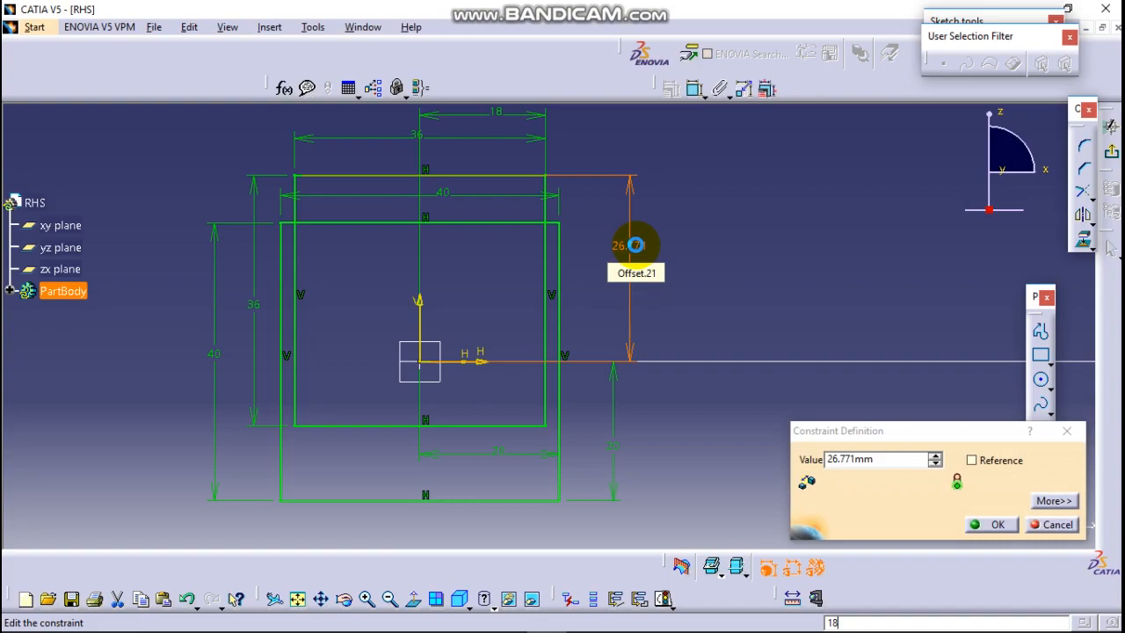
key(Return)
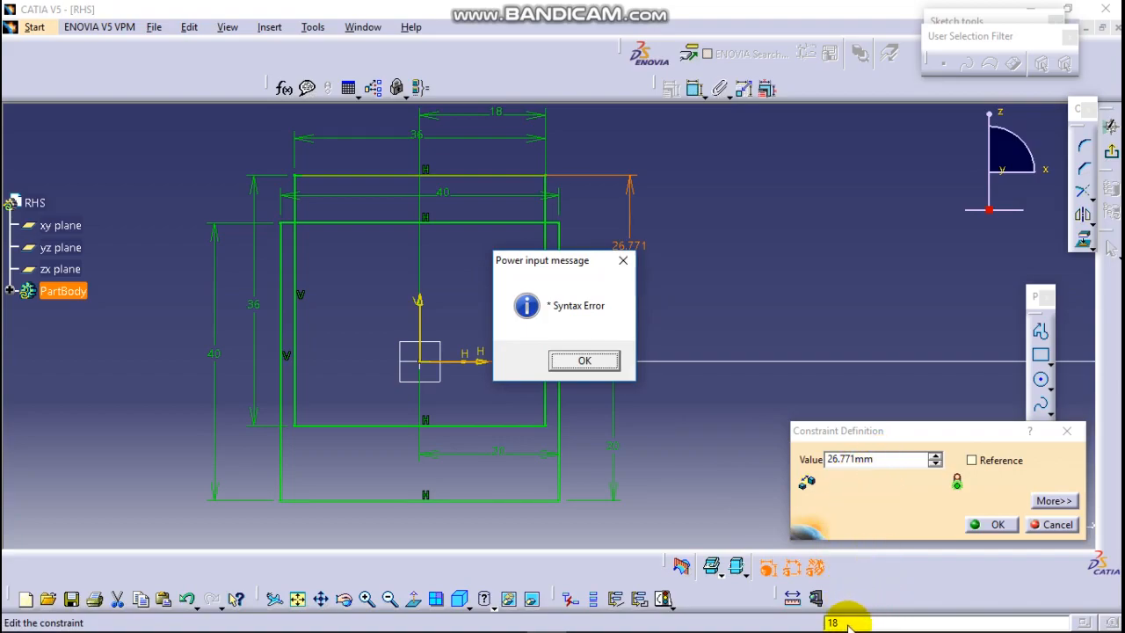
click(597, 361)
click(835, 447)
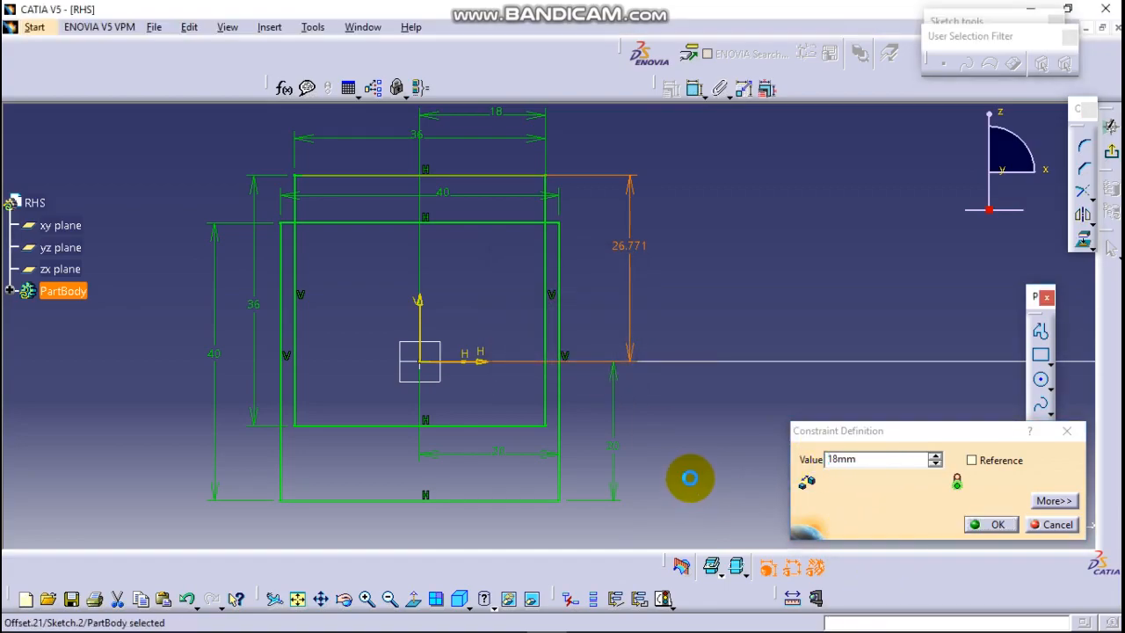
key(Return)
- Exit the cross-section sketch and create a Rib from it, using the stepped path sketch as center curve with Keep angle profile control
middle_drag(711, 321, 663, 262)
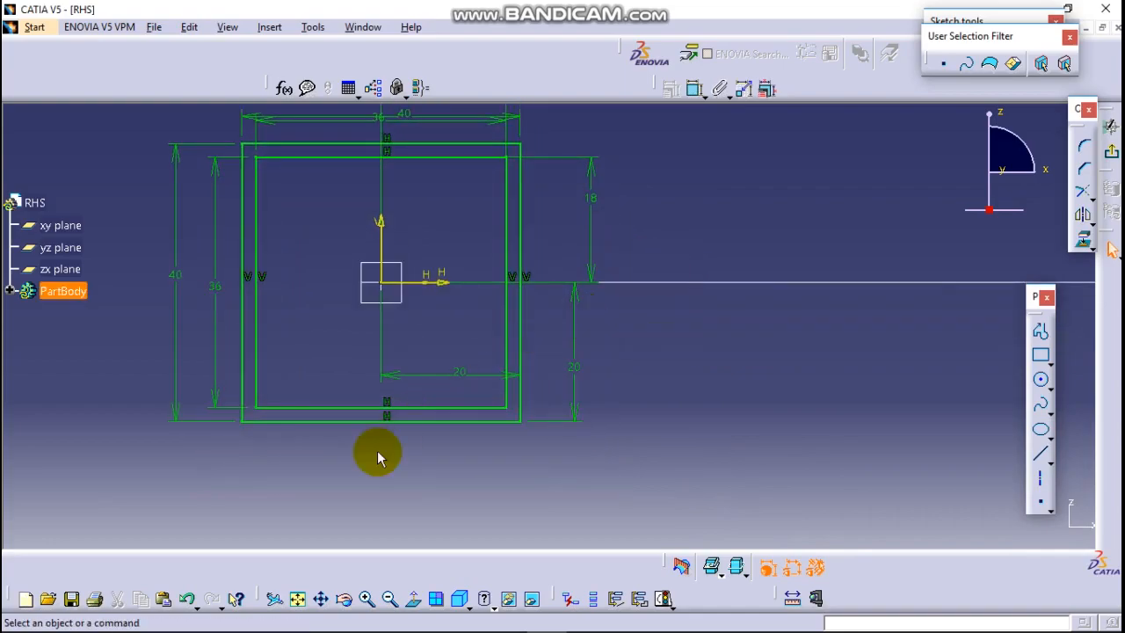
middle_drag(673, 170, 744, 223)
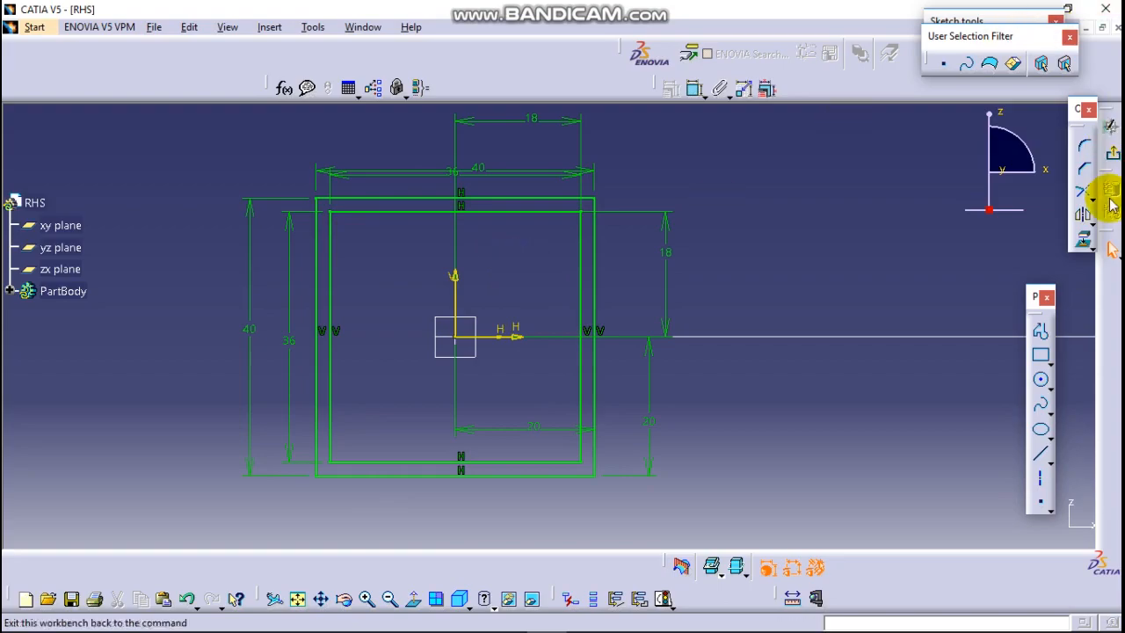
click(1109, 154)
mouse_move(786, 232)
middle_down()
mouse_move(801, 316)
mouse_move(810, 242)
mouse_move(774, 224)
middle_up()
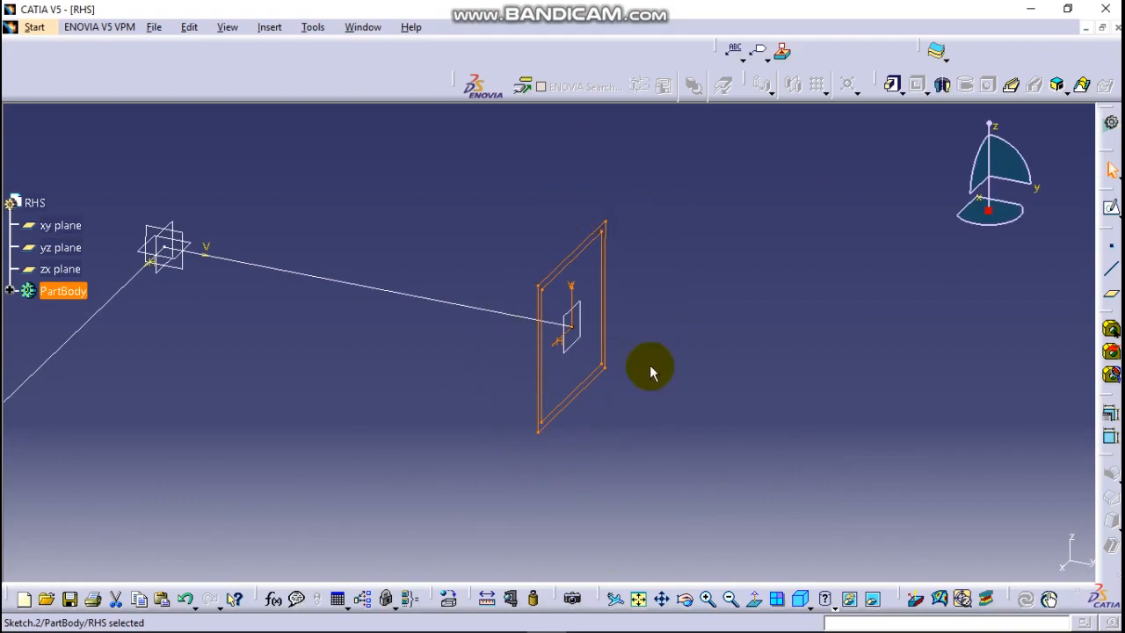
click(1012, 86)
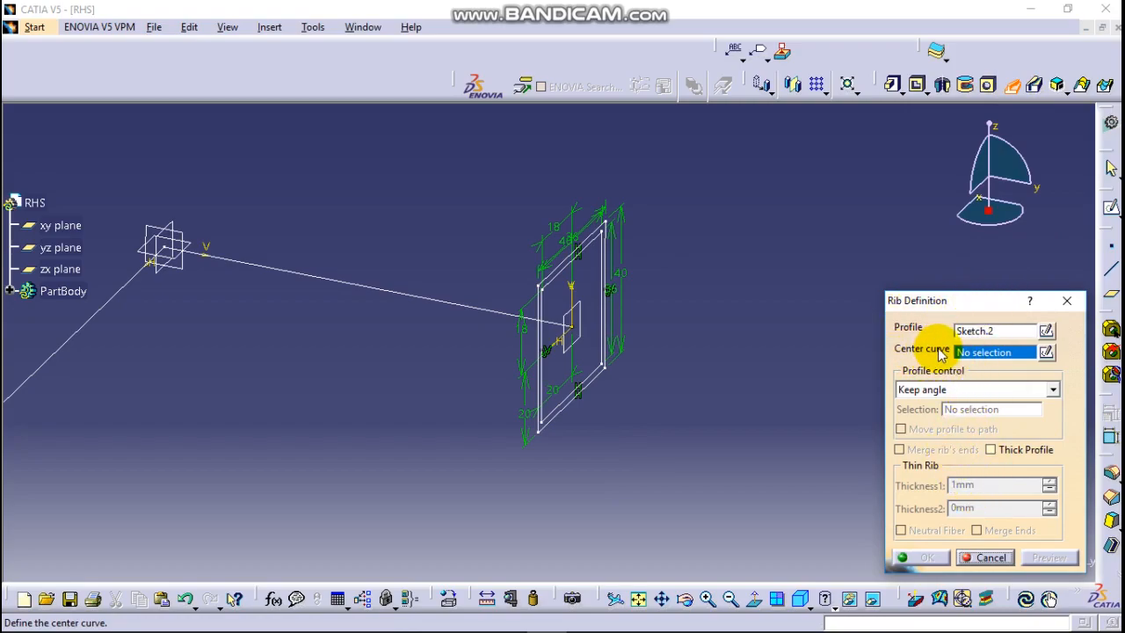
click(447, 301)
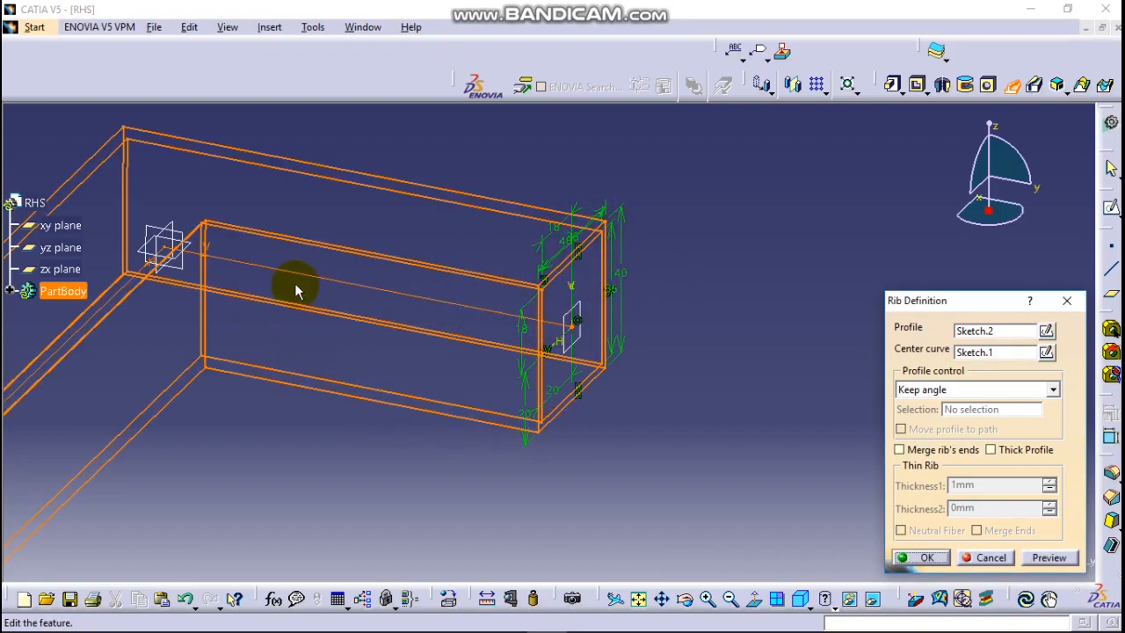
click(927, 557)
- Examine the stepped hollow section from several angles, including a close look into its open end
middle_drag(757, 309, 660, 486)
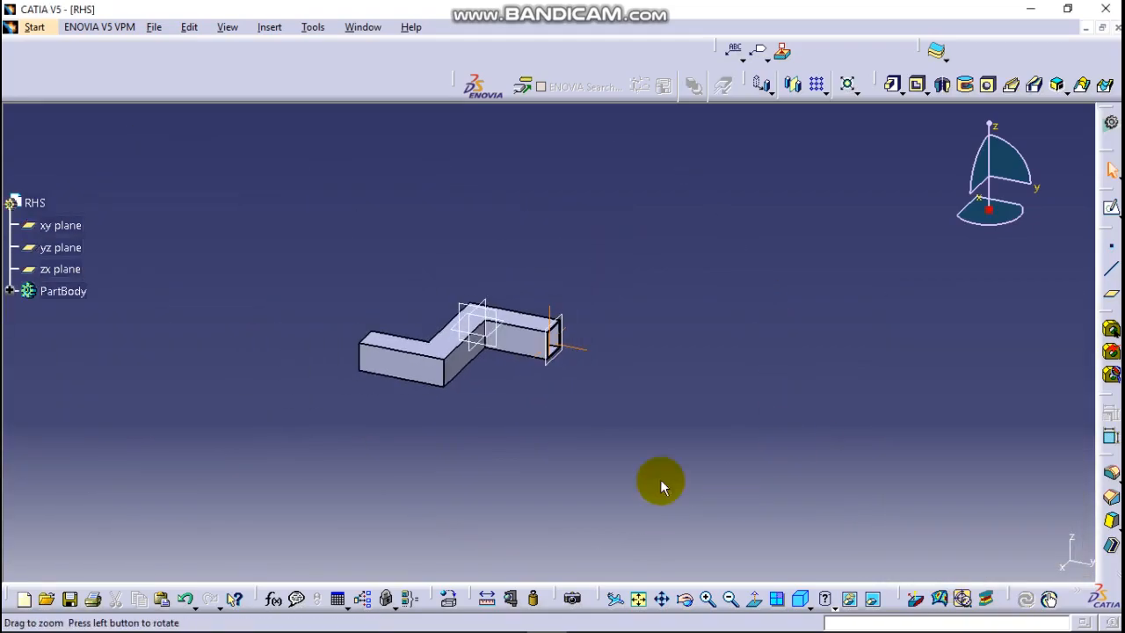
click(686, 602)
drag(519, 454, 454, 308)
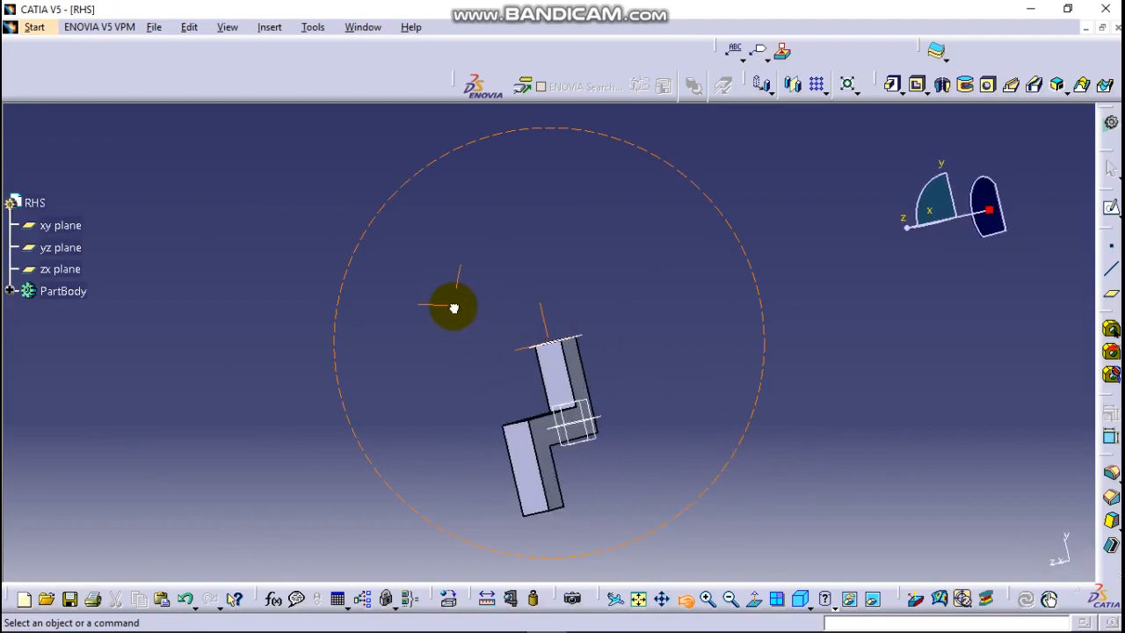
click(687, 601)
drag(627, 516, 576, 431)
middle_drag(700, 337, 788, 282)
middle_drag(548, 417, 678, 442)
click(660, 598)
click(685, 598)
drag(582, 354, 408, 510)
middle_drag(577, 462, 617, 476)
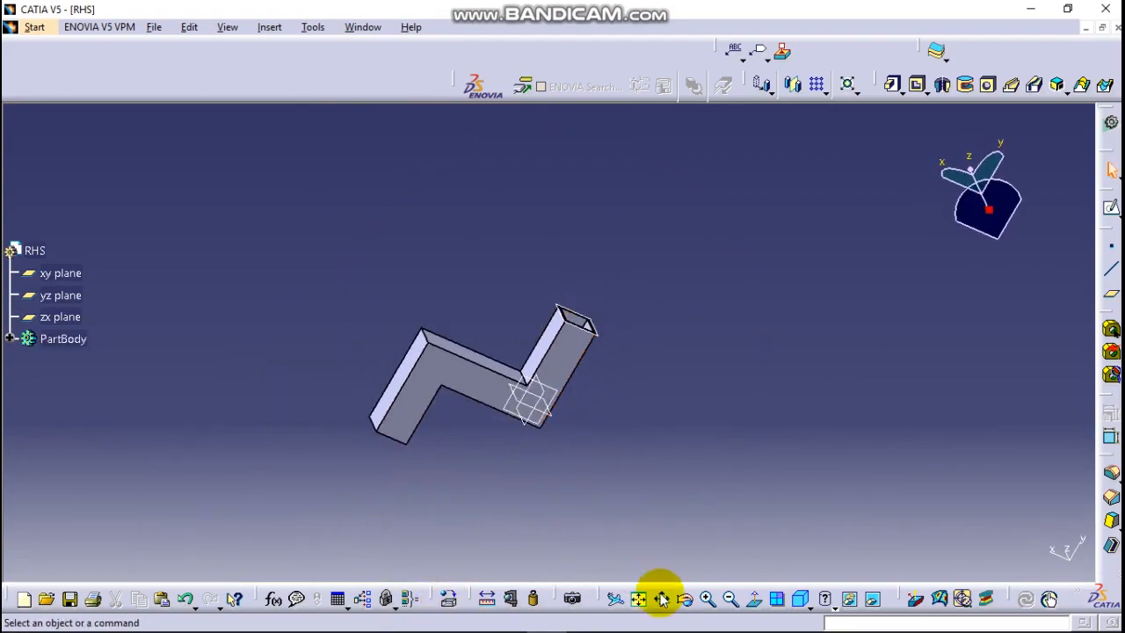
click(685, 599)
drag(542, 466, 521, 509)
middle_drag(601, 472, 914, 235)
middle_drag(867, 342, 695, 326)
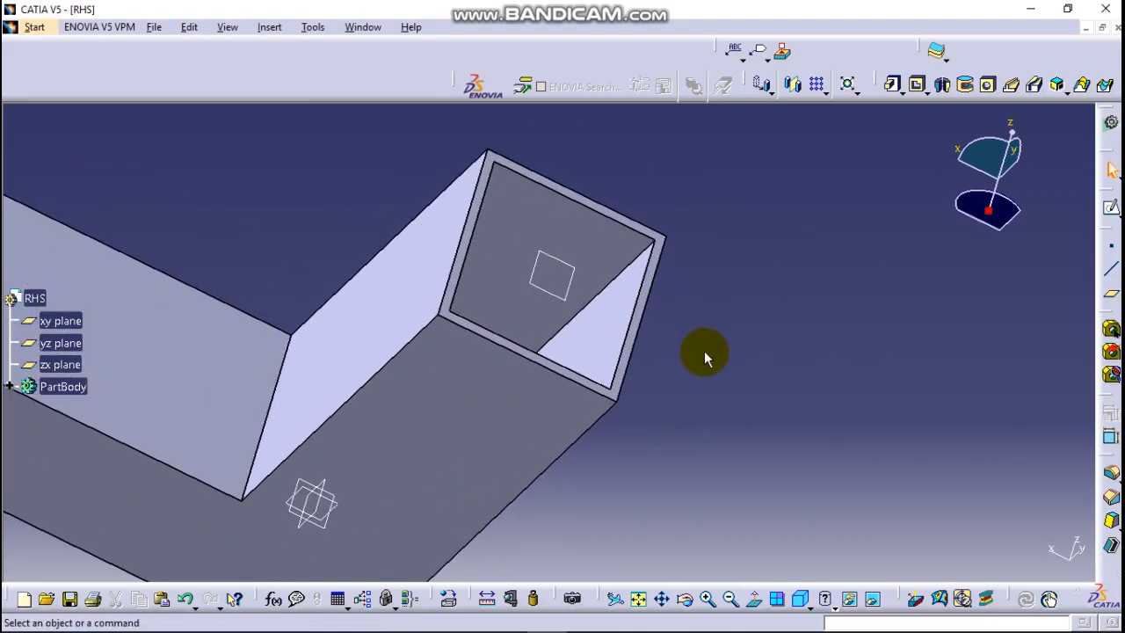